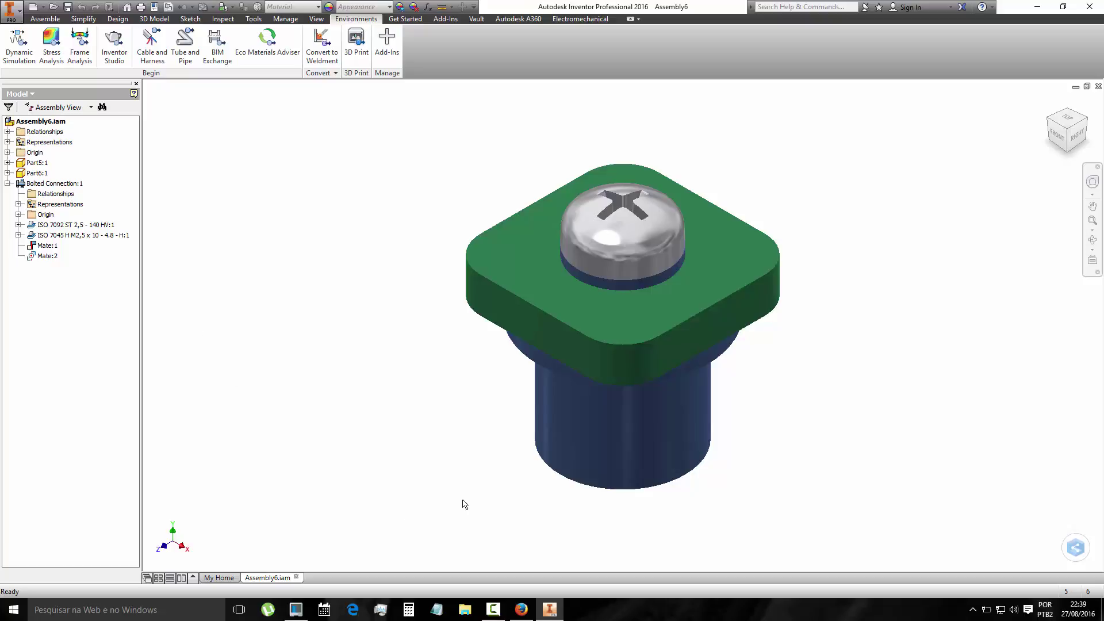
- Create a new drawing, Drawing3, from the Standard.idw template
key(ctrl+n)
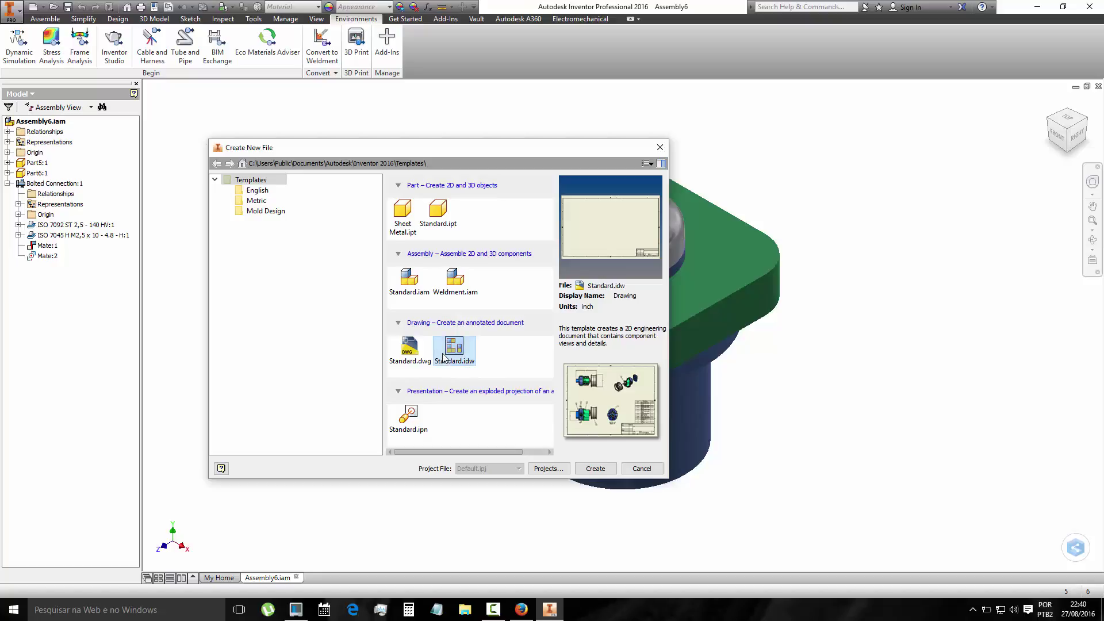
click(596, 470)
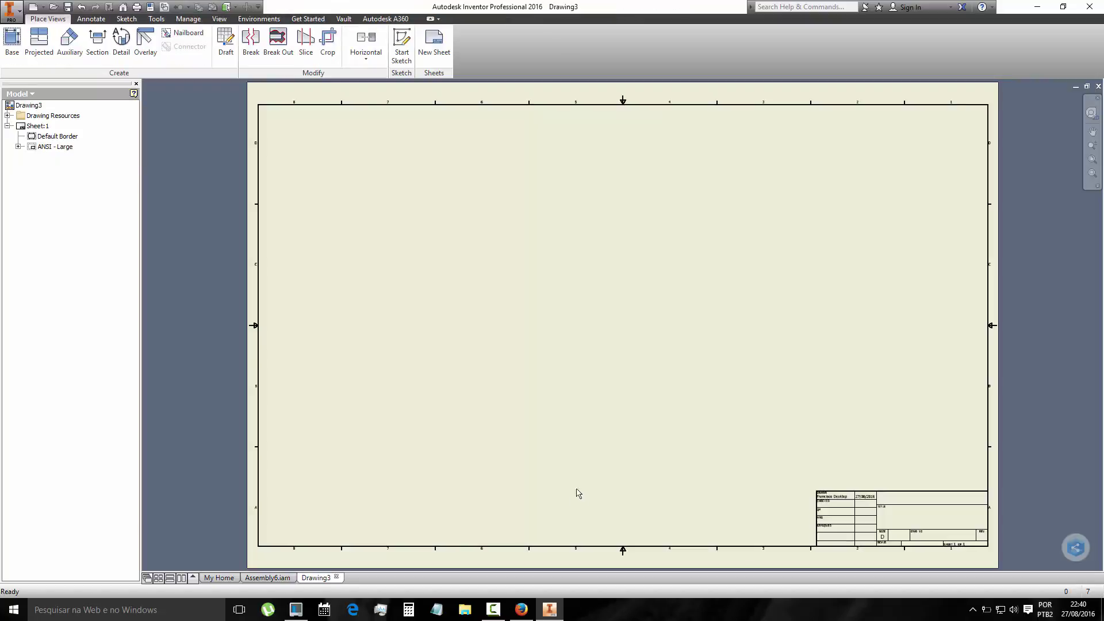
click(12, 42)
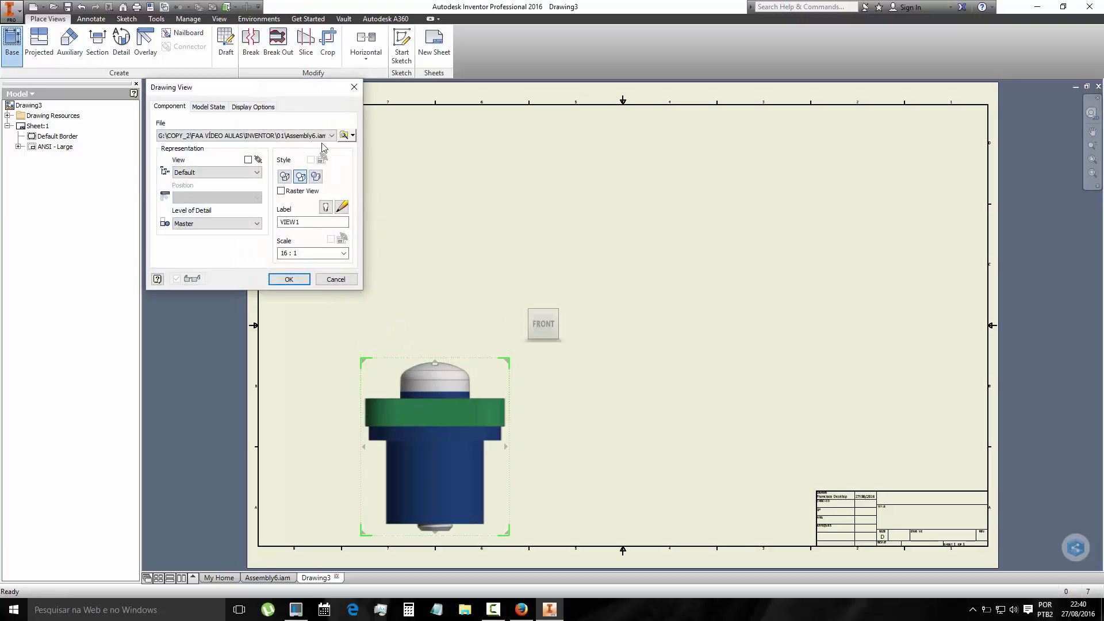
- Choose Assembly6.iam for the base view and move its preview toward the sheet's upper-left
click(344, 136)
click(229, 262)
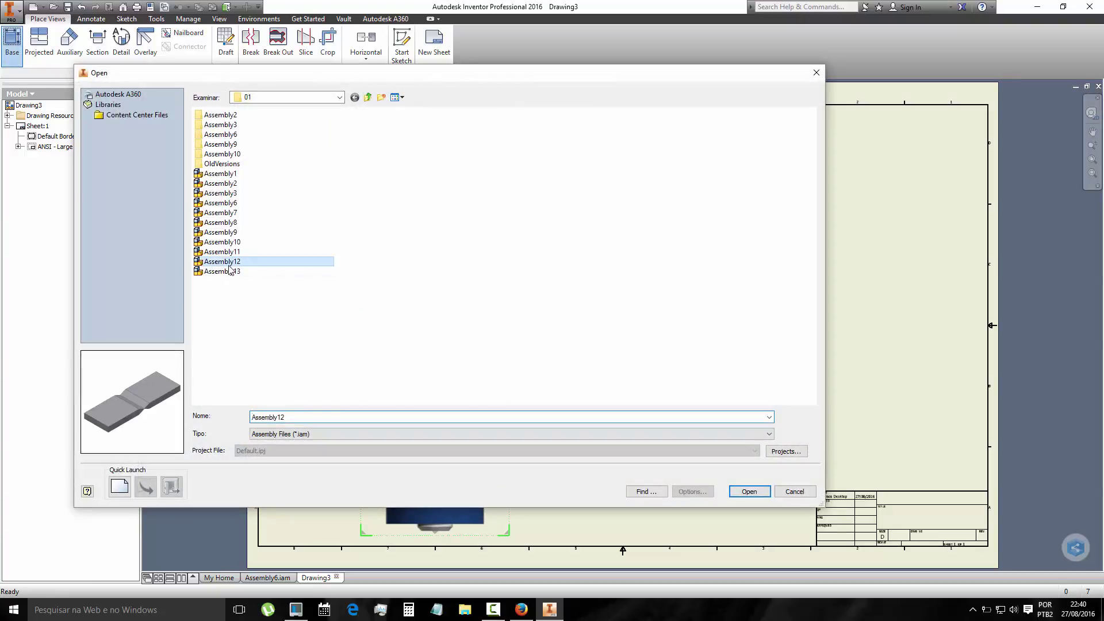
click(225, 242)
click(223, 223)
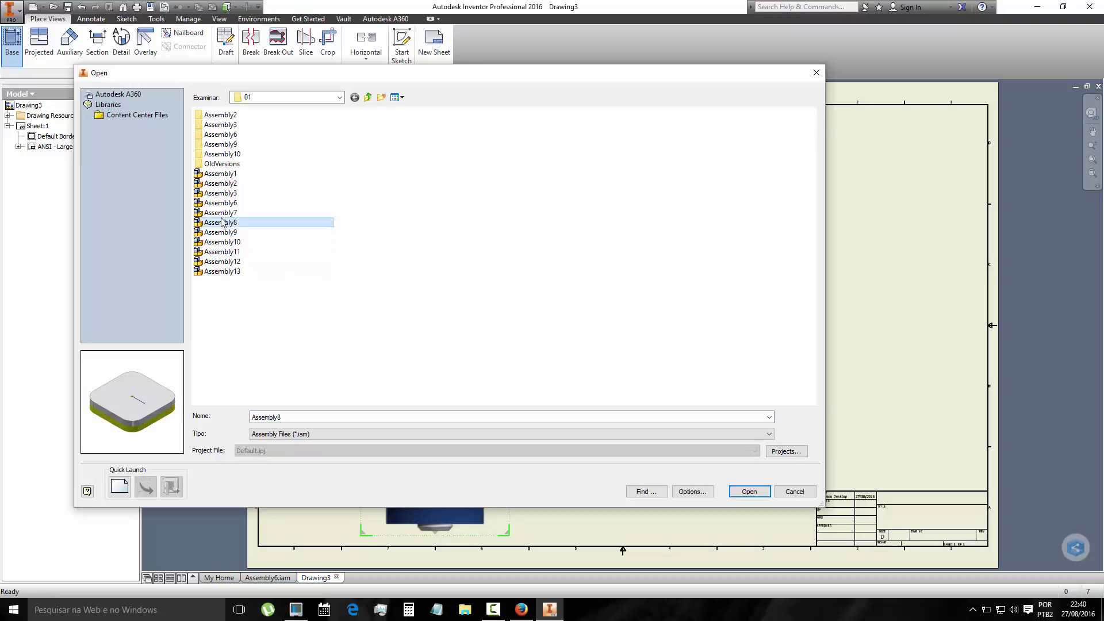
click(220, 203)
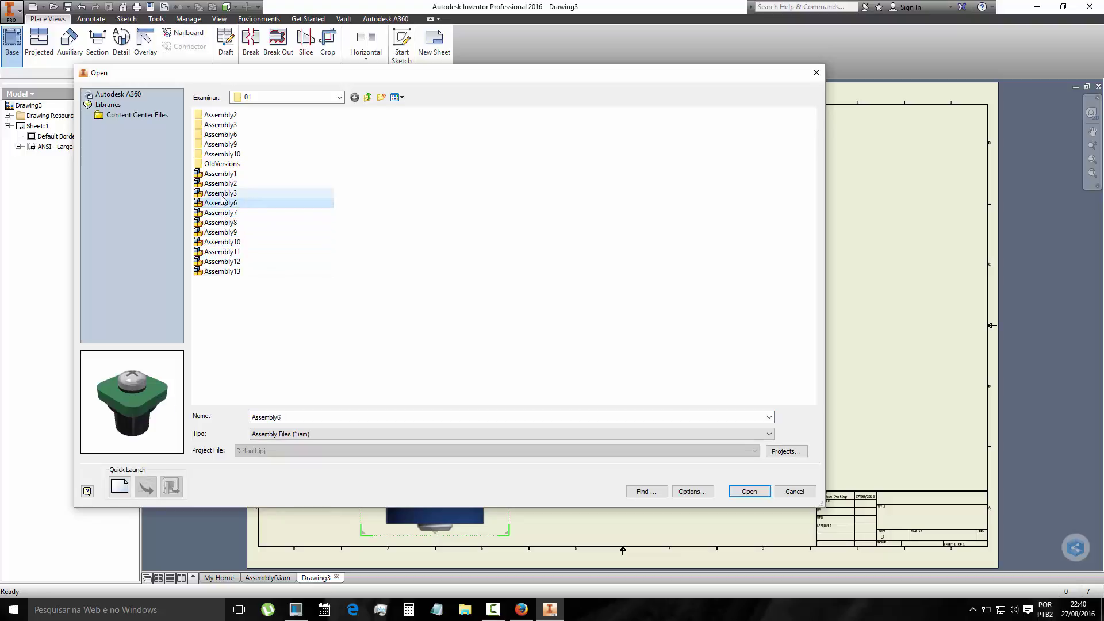
click(742, 496)
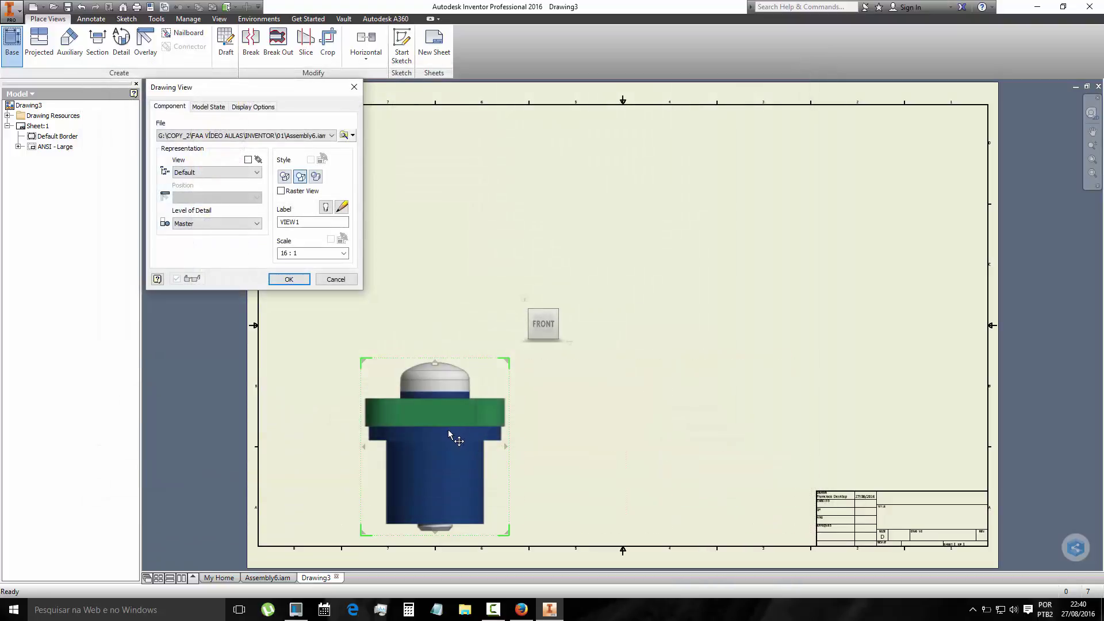
drag(452, 428, 707, 241)
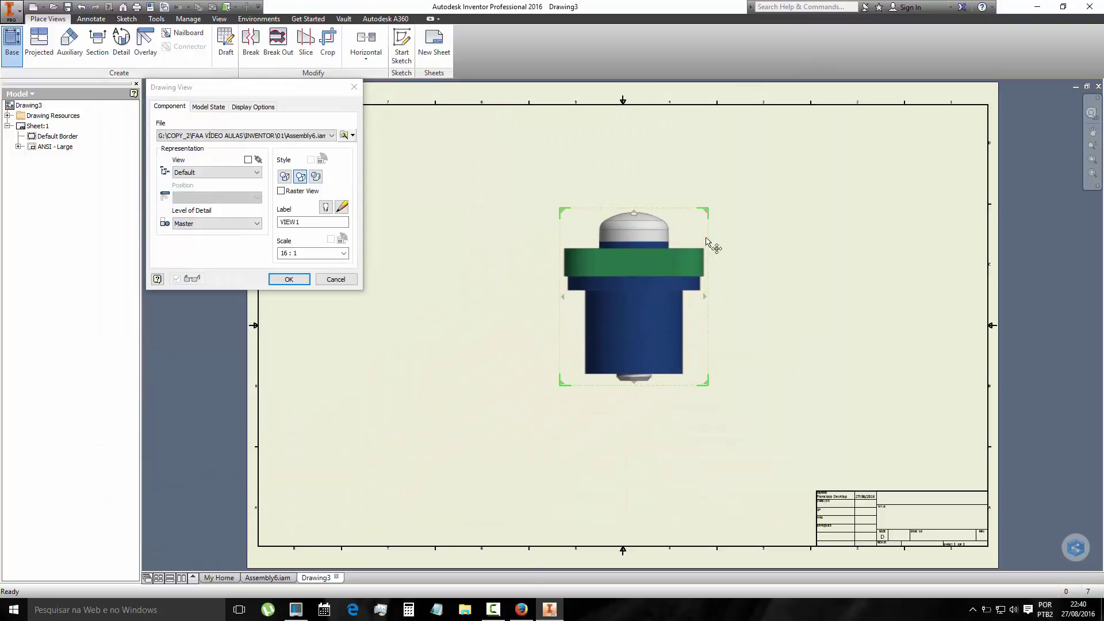
mouse_move(628, 279)
mouse_down()
mouse_move(479, 218)
mouse_move(374, 193)
mouse_up()
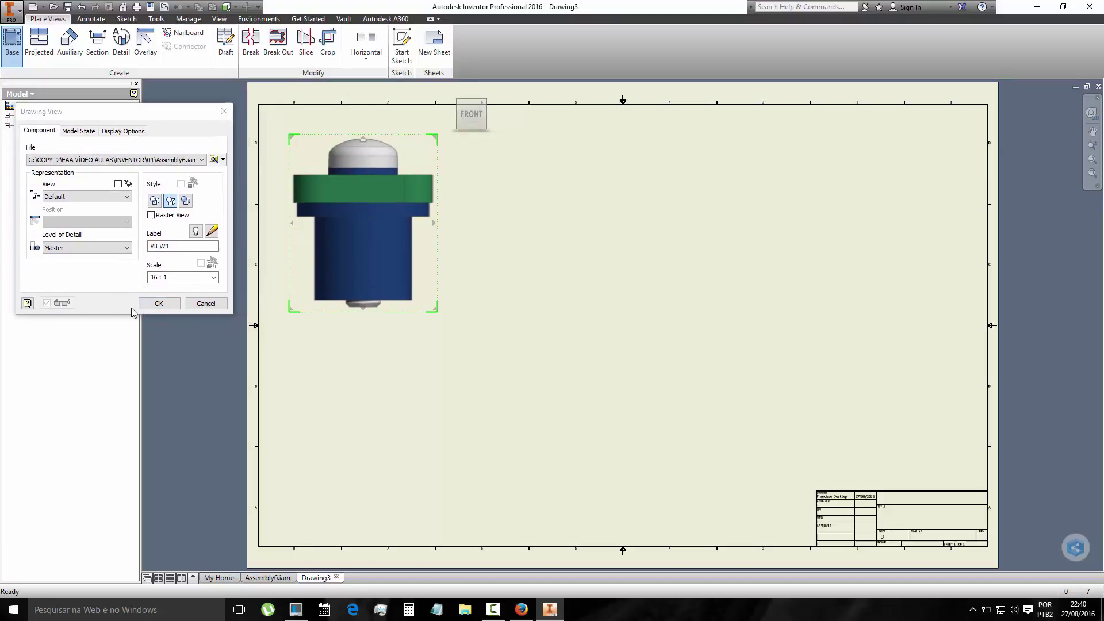
- Try 10:1, 1:1 and 5:1 view scales, settling on 10:1
double_click(158, 278)
click(214, 279)
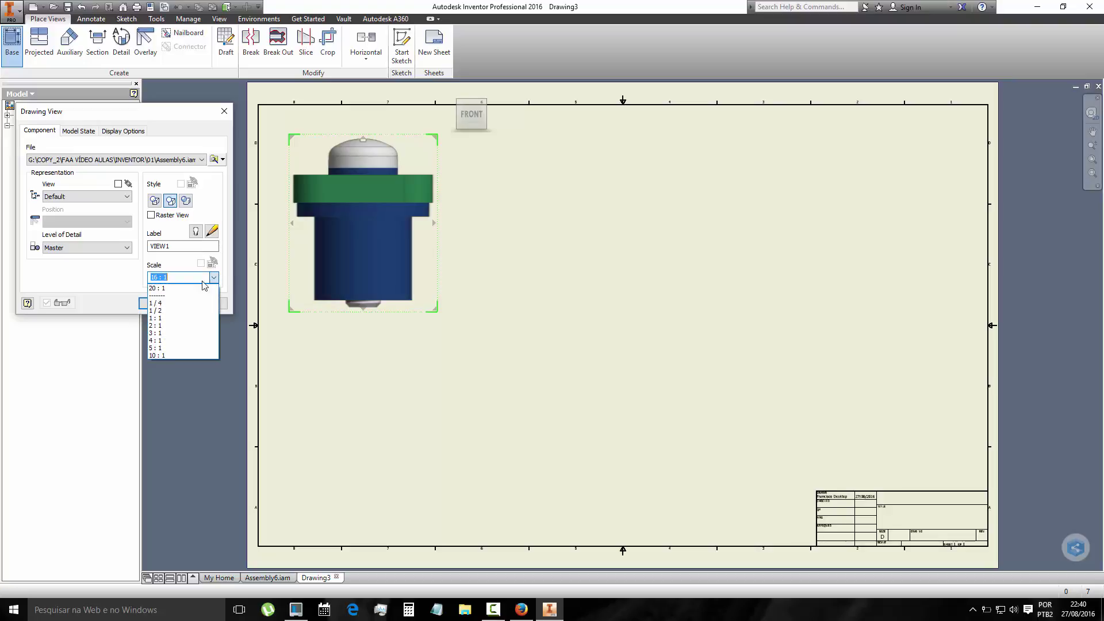
click(156, 355)
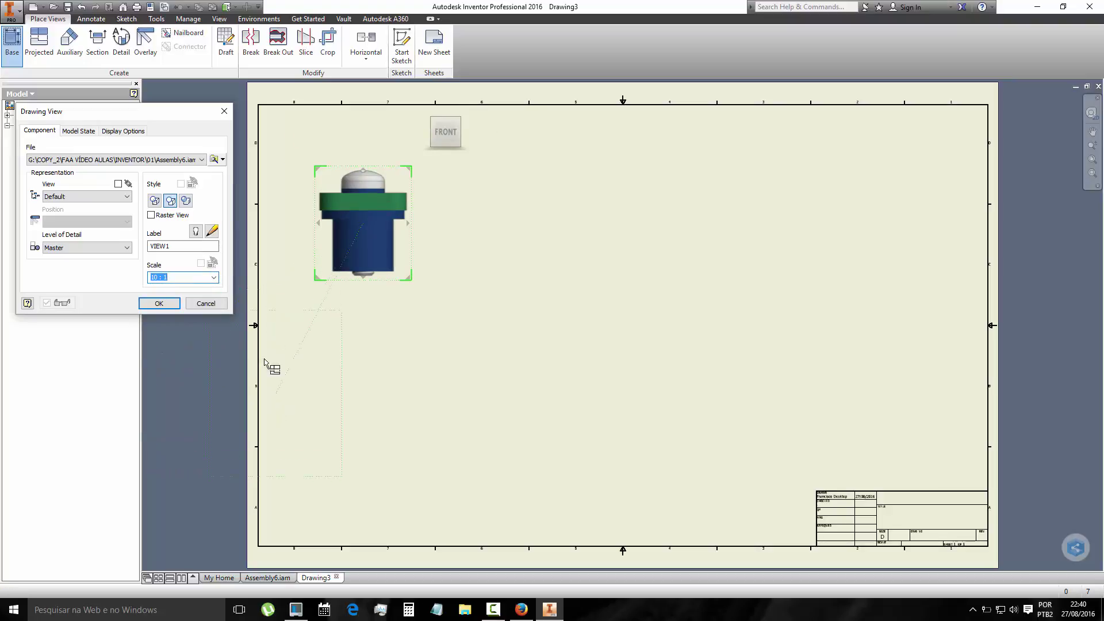
click(215, 279)
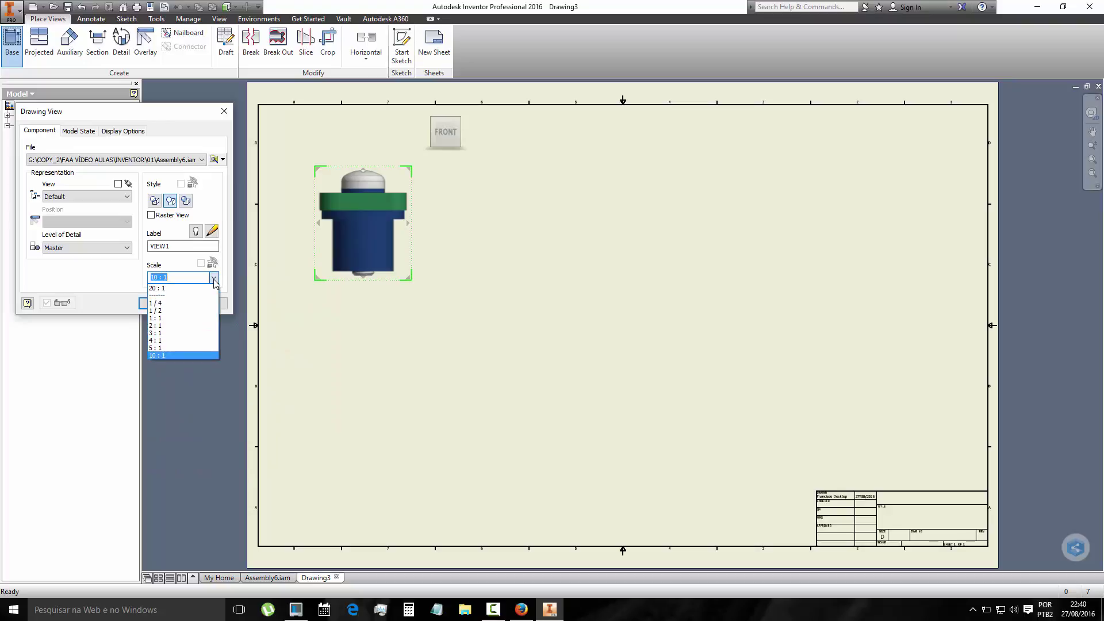
click(162, 318)
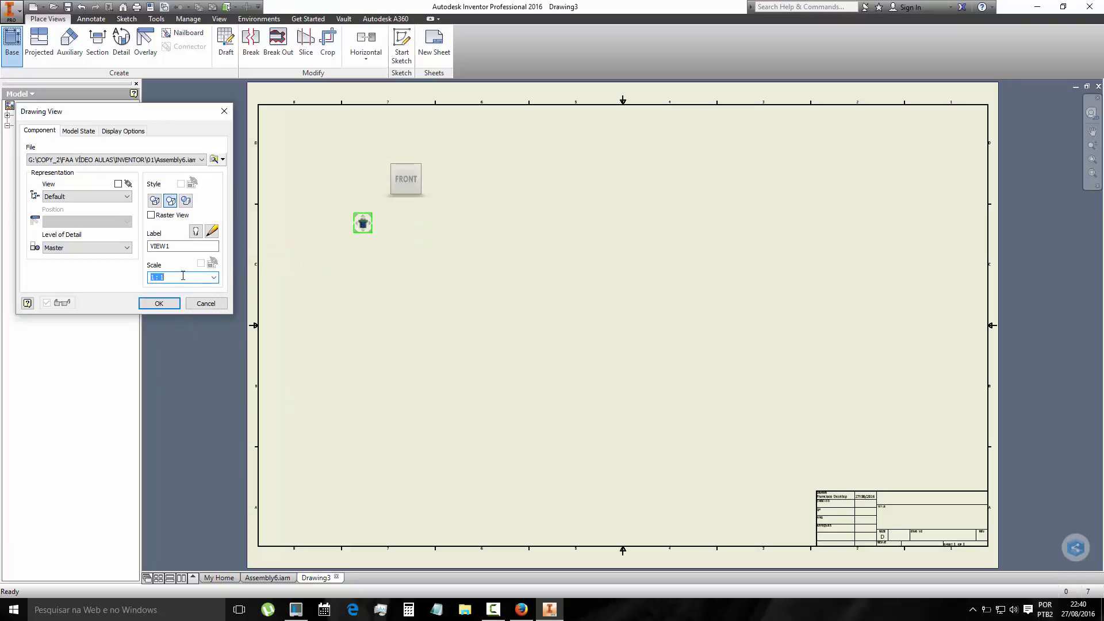
click(211, 278)
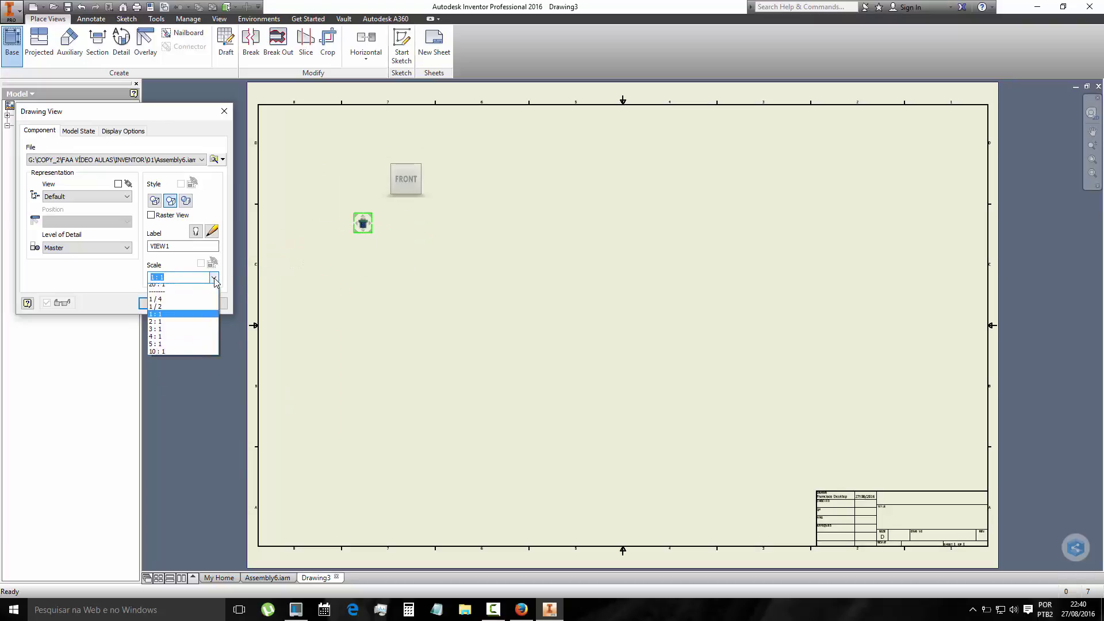
click(167, 345)
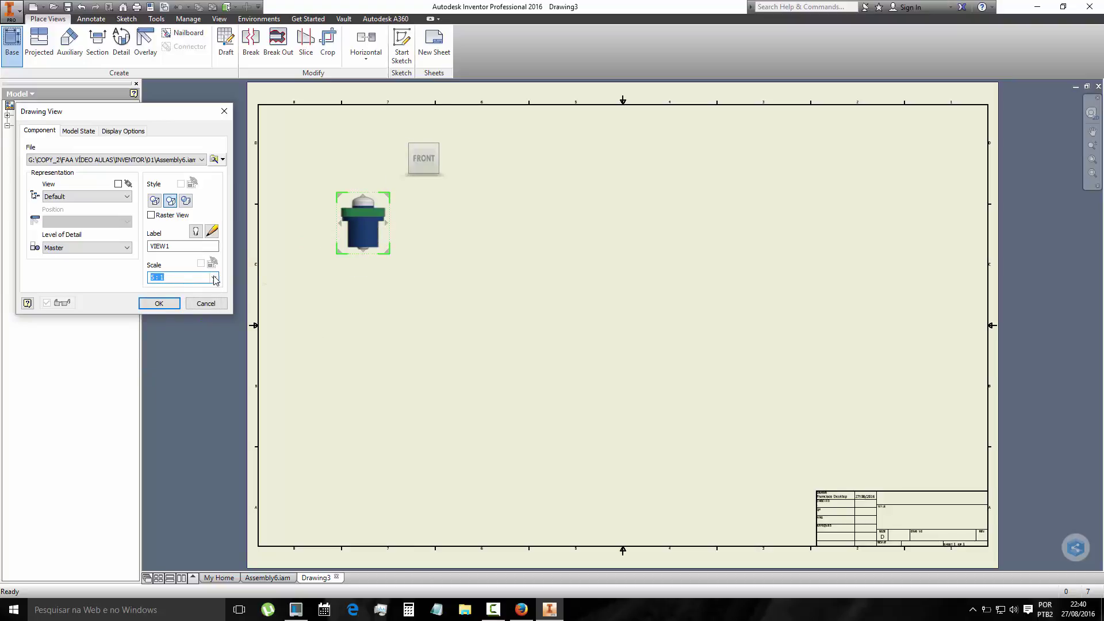
click(214, 278)
click(162, 353)
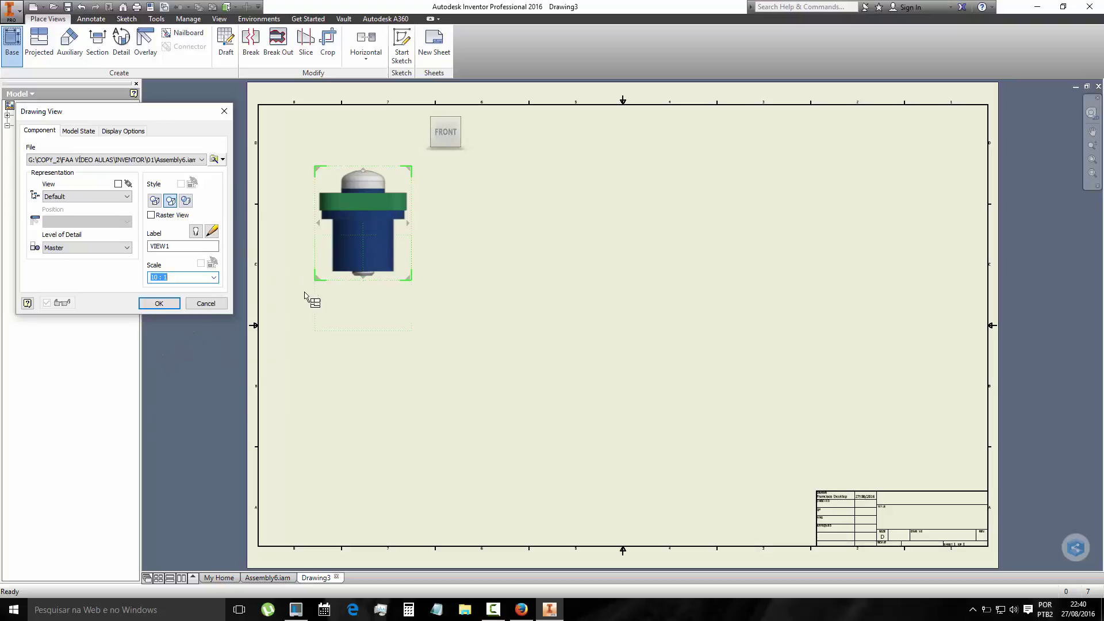
- Choose the view's display style and keep the Level of Detail at Master
click(155, 201)
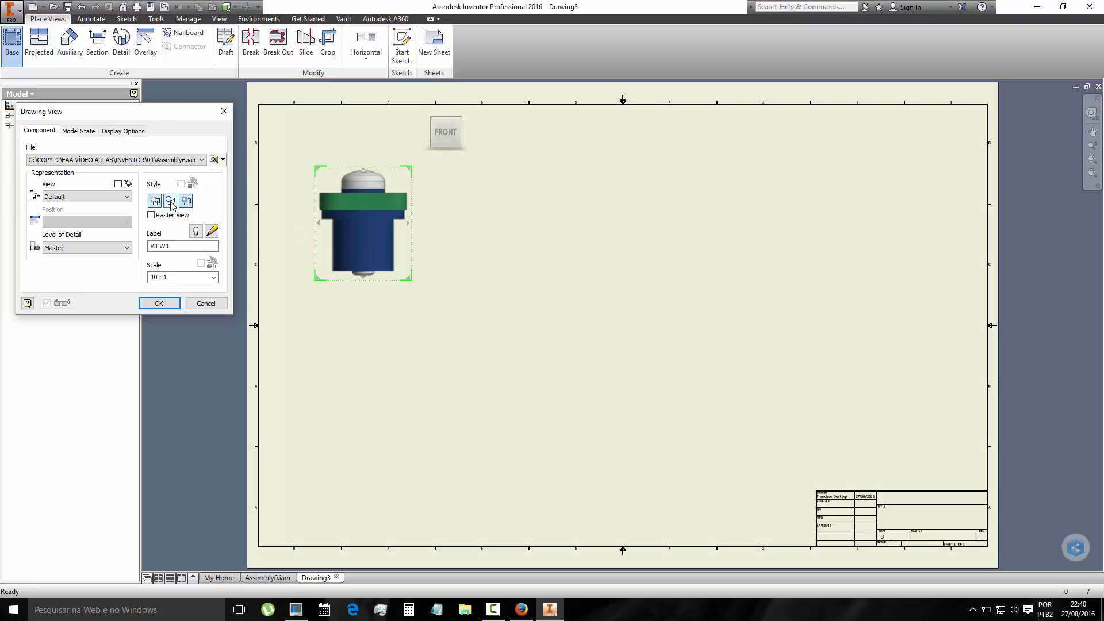
click(170, 201)
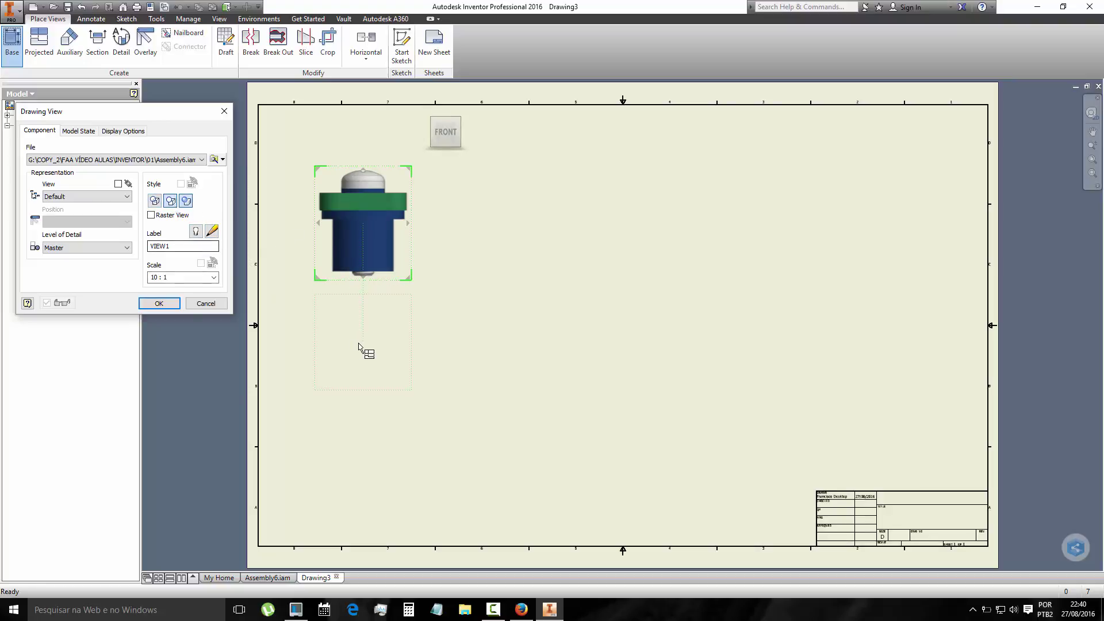
click(115, 248)
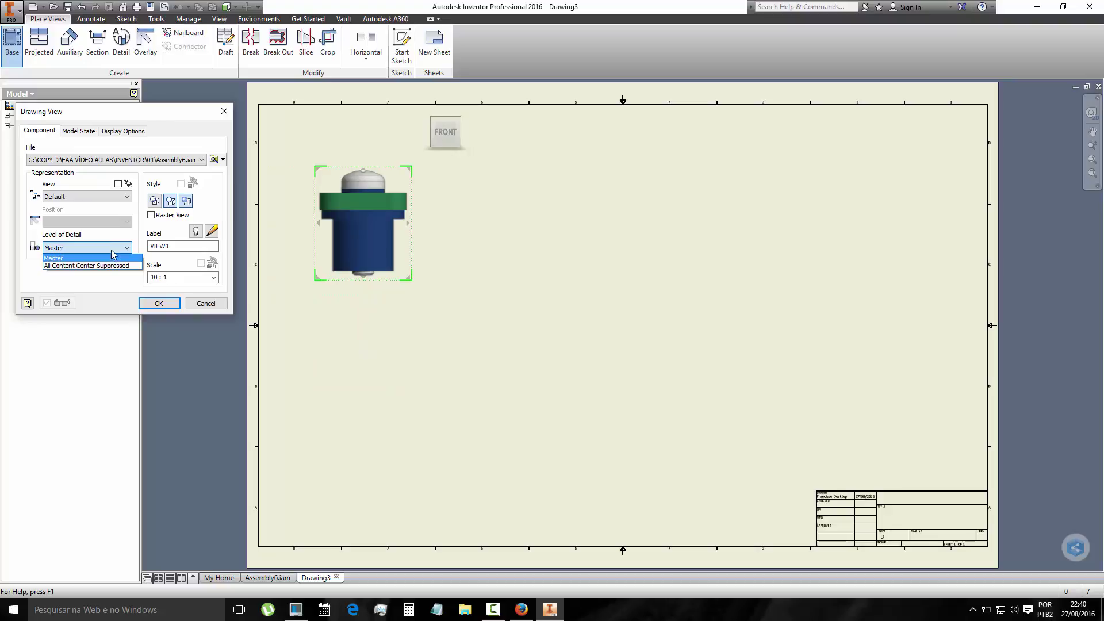
click(109, 265)
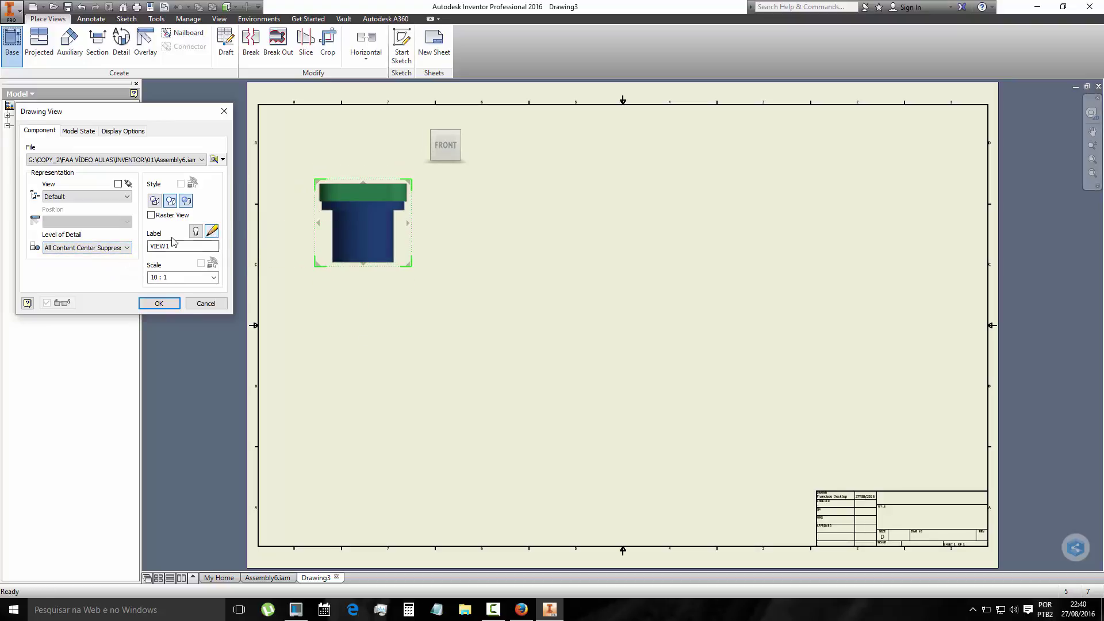
click(122, 248)
click(58, 260)
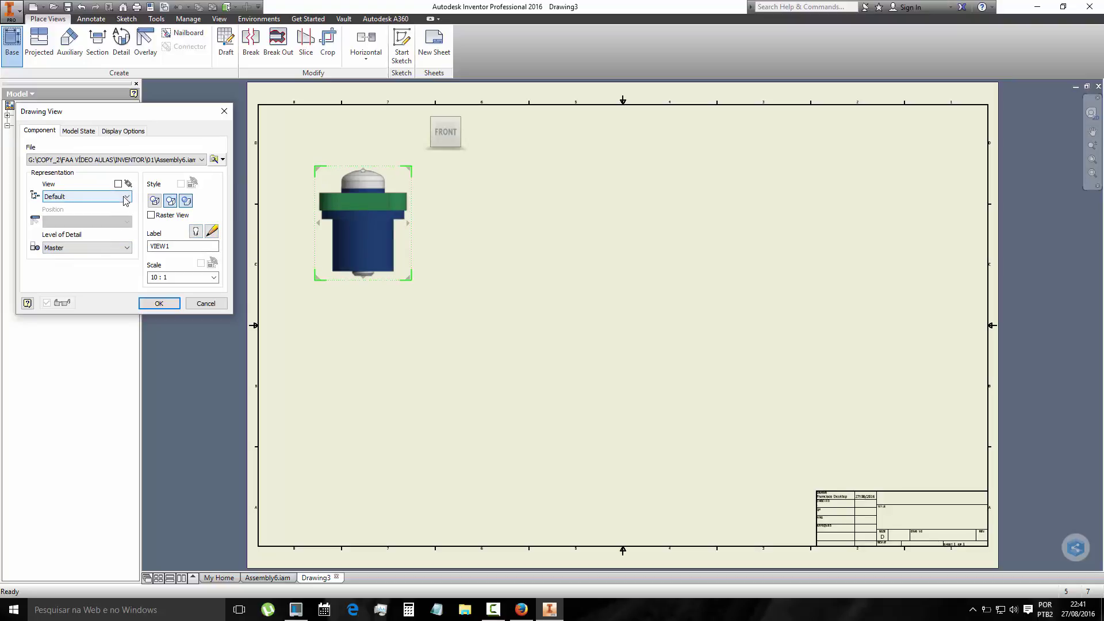
- Make it a raster view and place VIEW1 in the sheet's upper-left corner
click(126, 198)
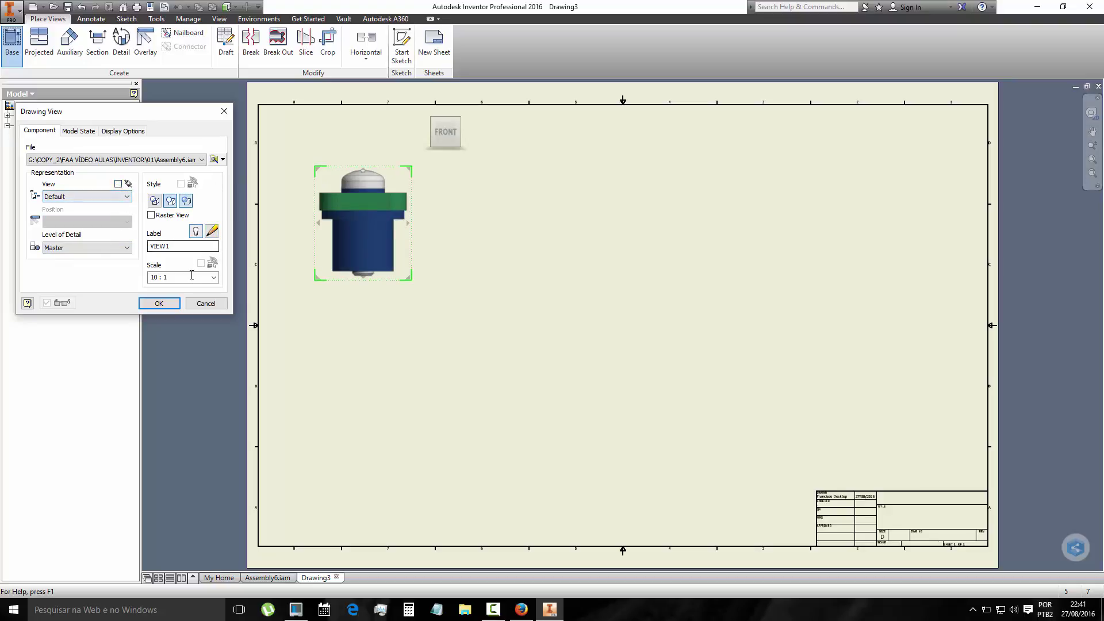
click(151, 215)
mouse_move(360, 201)
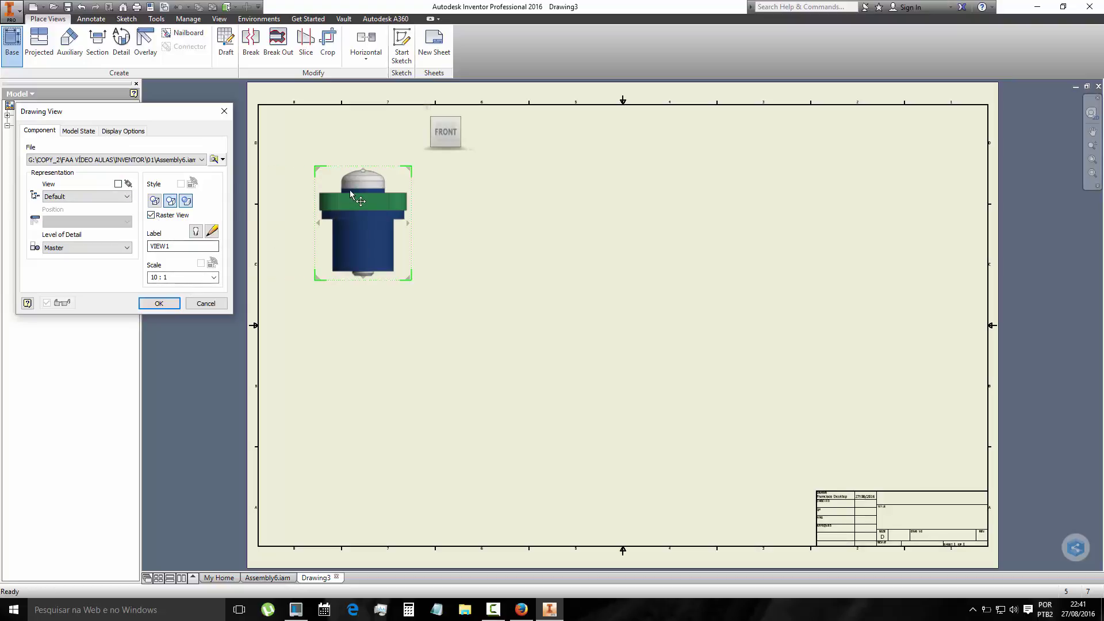
mouse_move(350, 204)
mouse_down()
mouse_move(340, 208)
mouse_move(325, 189)
mouse_up()
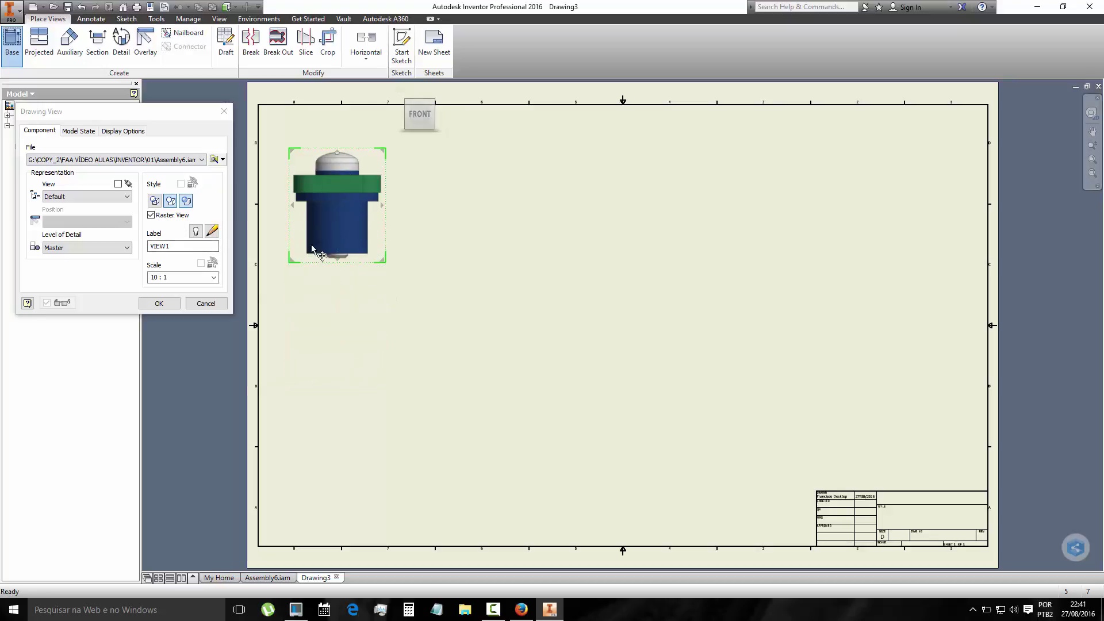
click(158, 304)
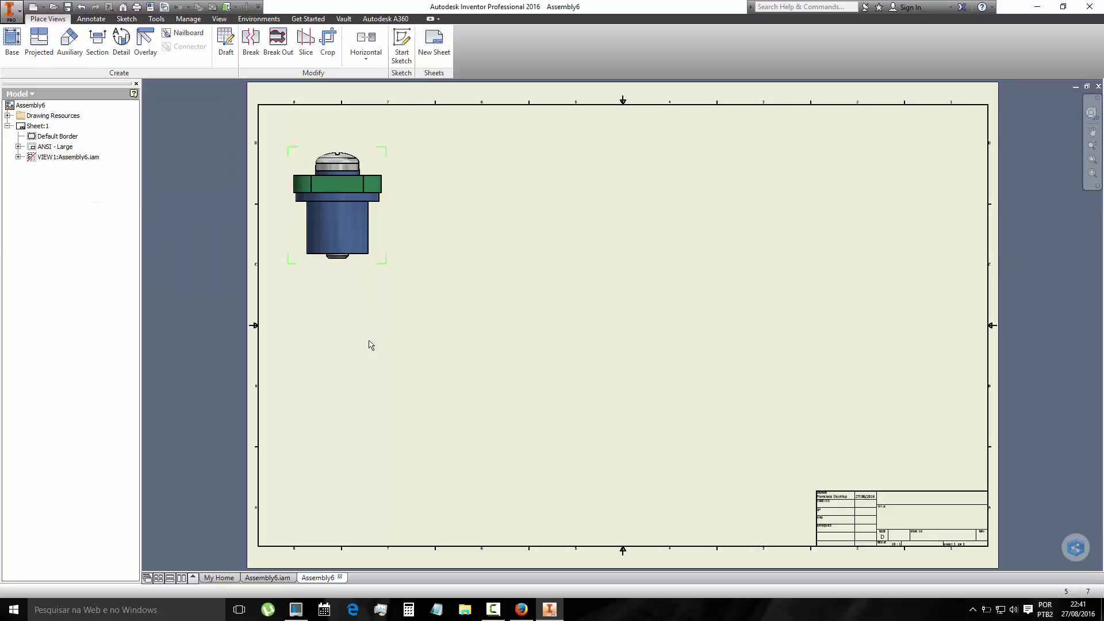
click(12, 40)
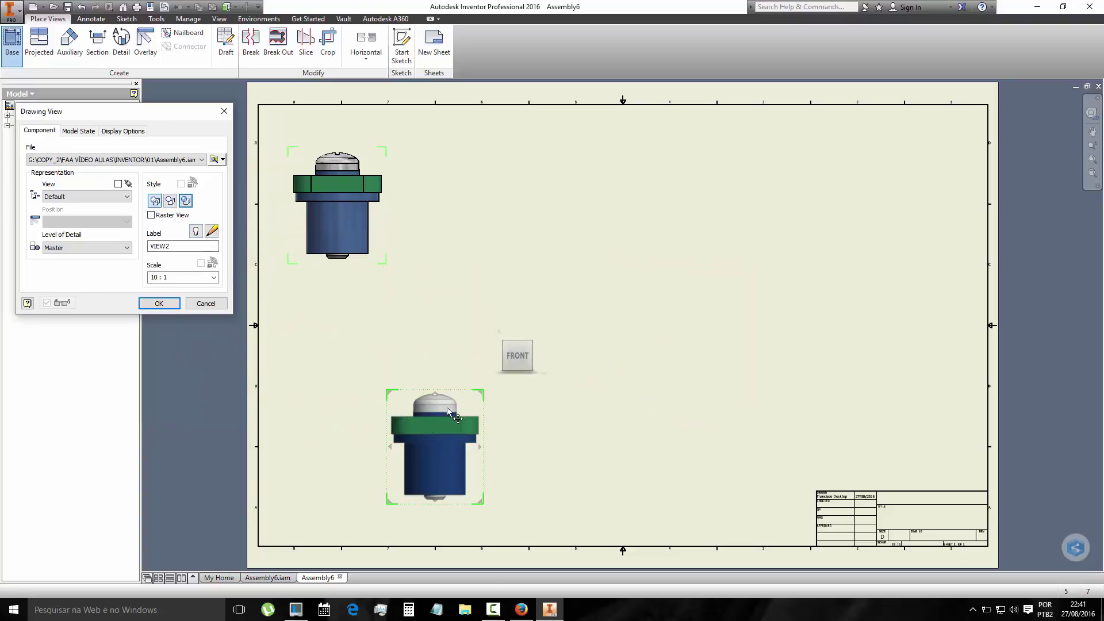
mouse_move(443, 428)
mouse_down()
mouse_move(506, 211)
mouse_move(487, 185)
mouse_up()
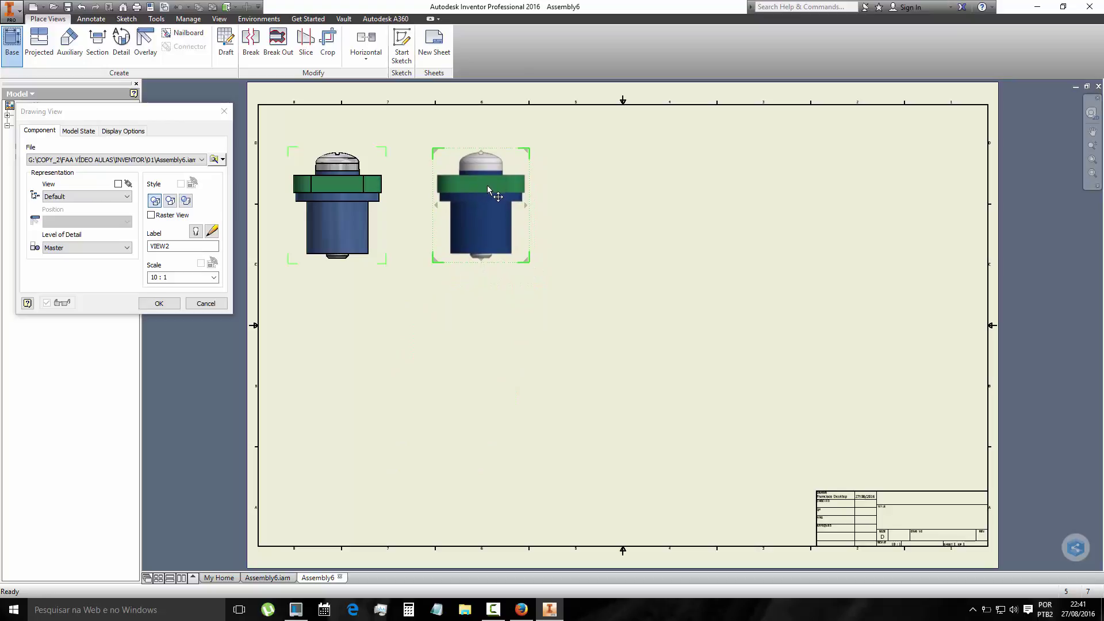
click(543, 88)
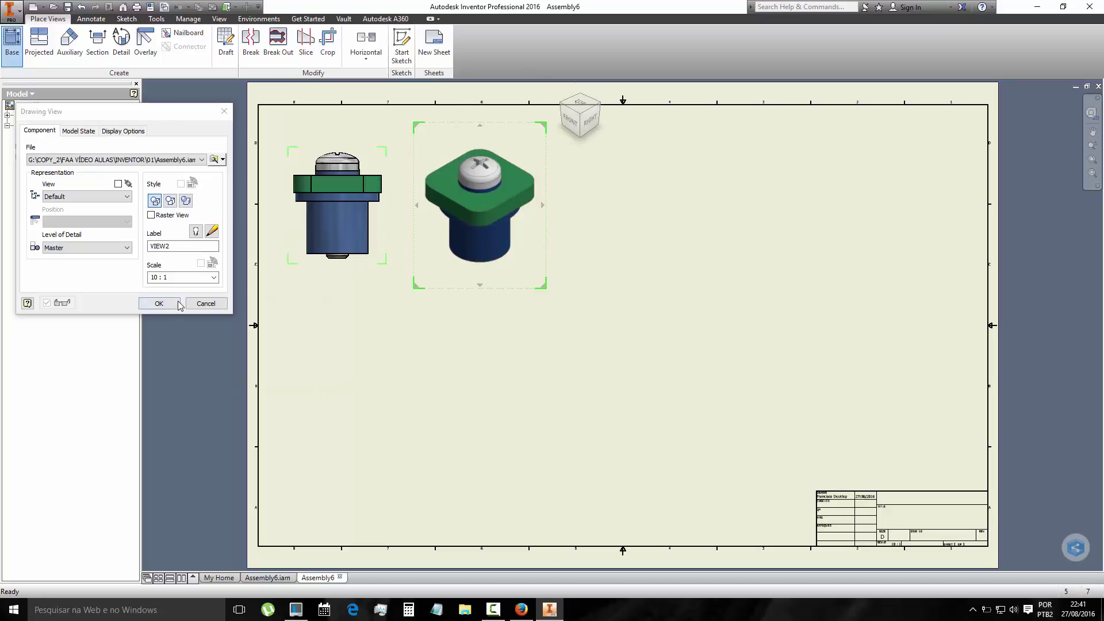
click(159, 304)
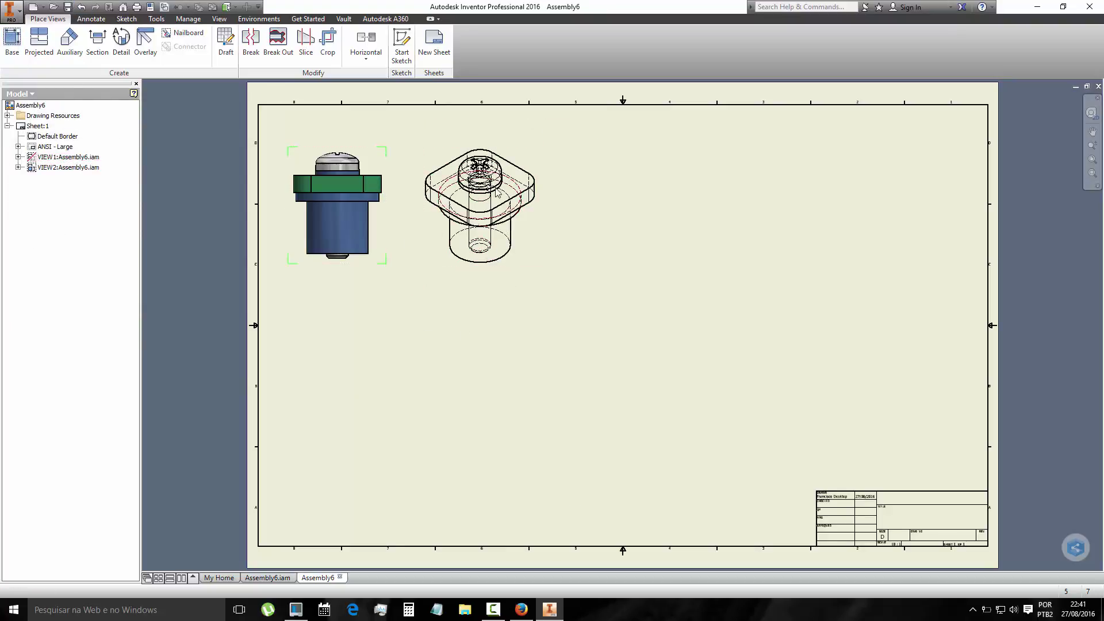
click(81, 7)
click(12, 44)
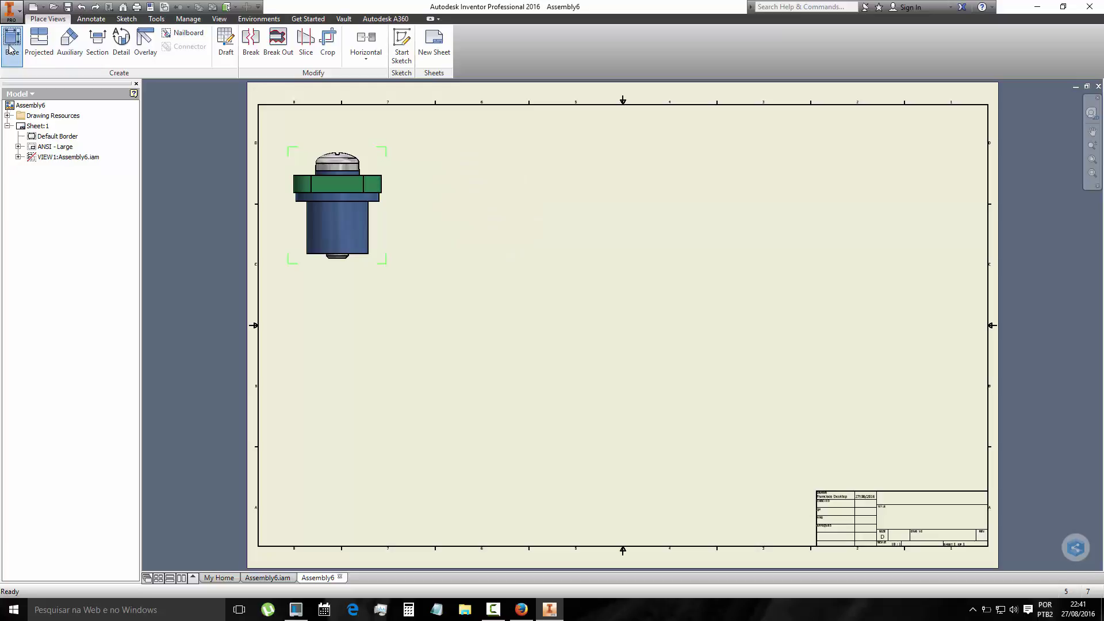
click(155, 200)
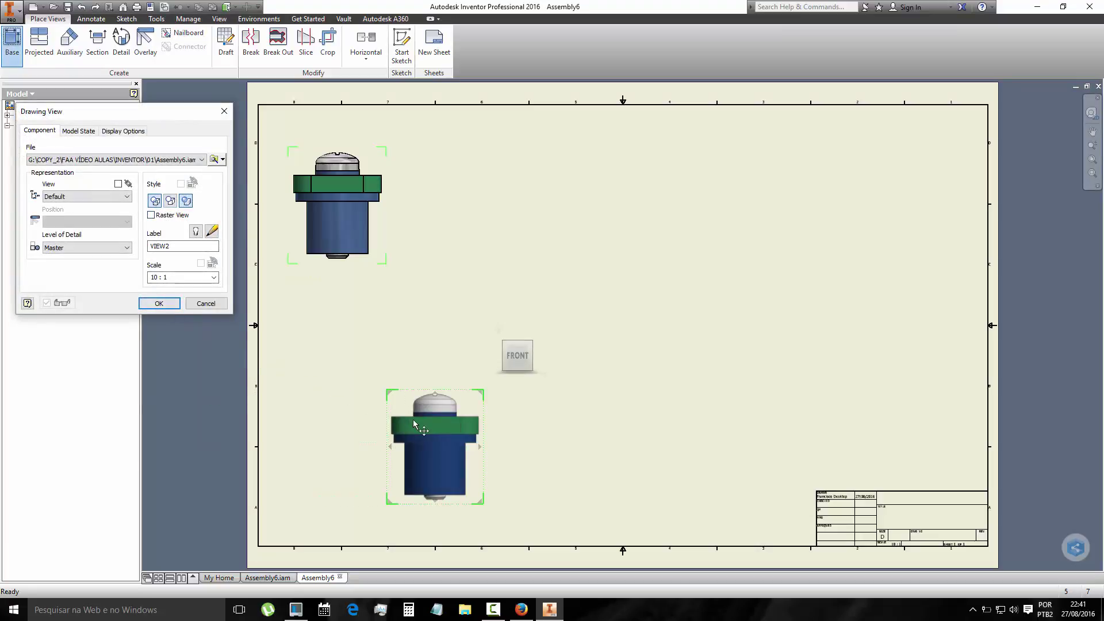
drag(434, 441, 476, 203)
mouse_move(507, 181)
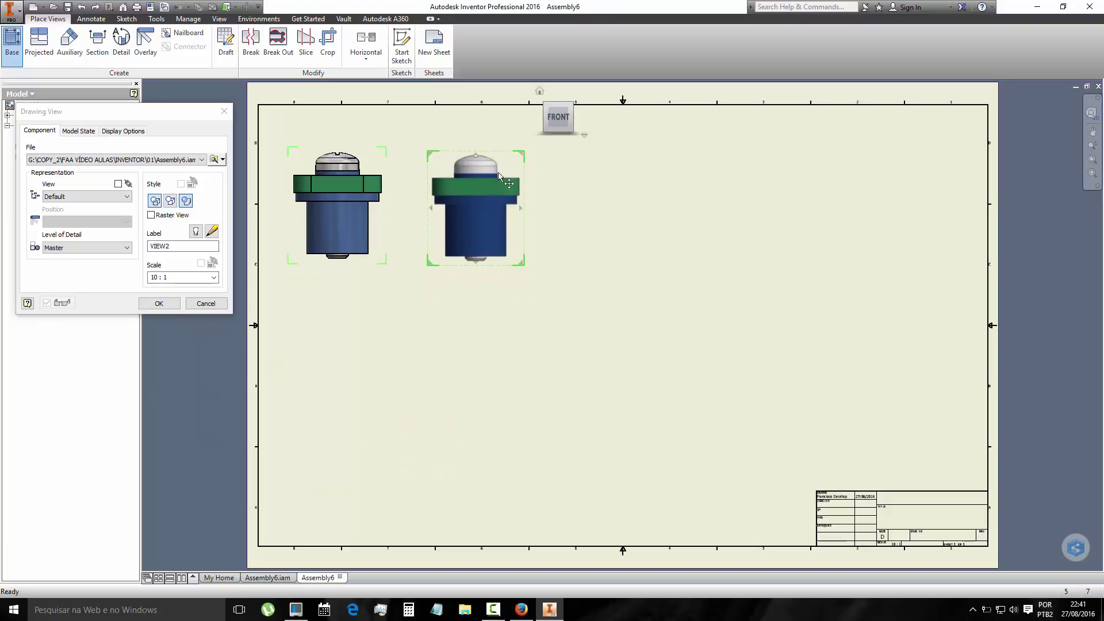
click(539, 91)
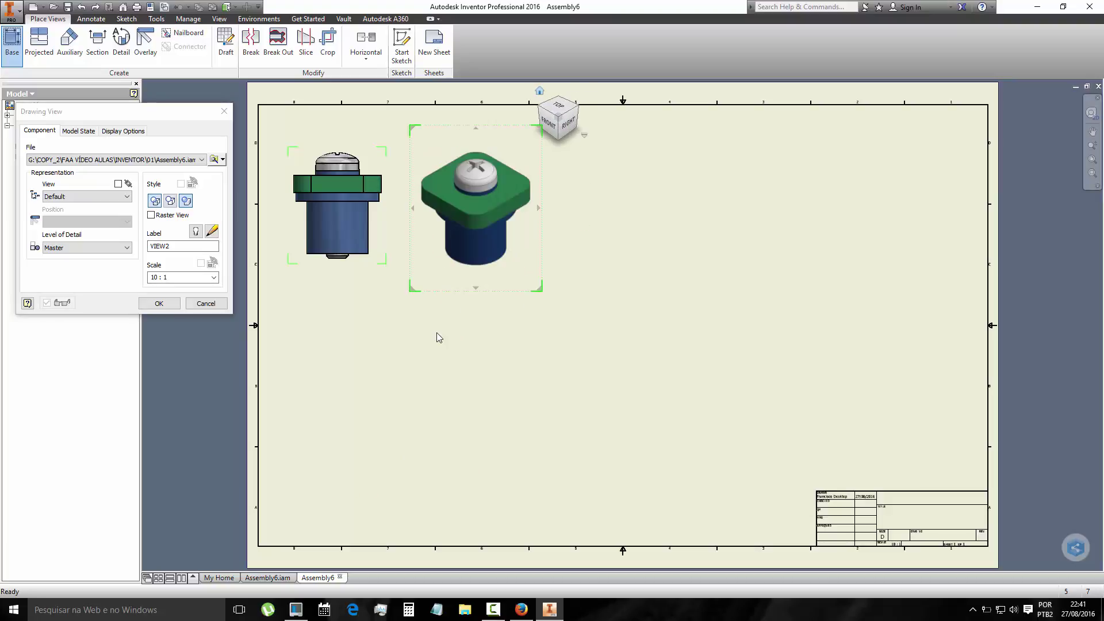
click(147, 305)
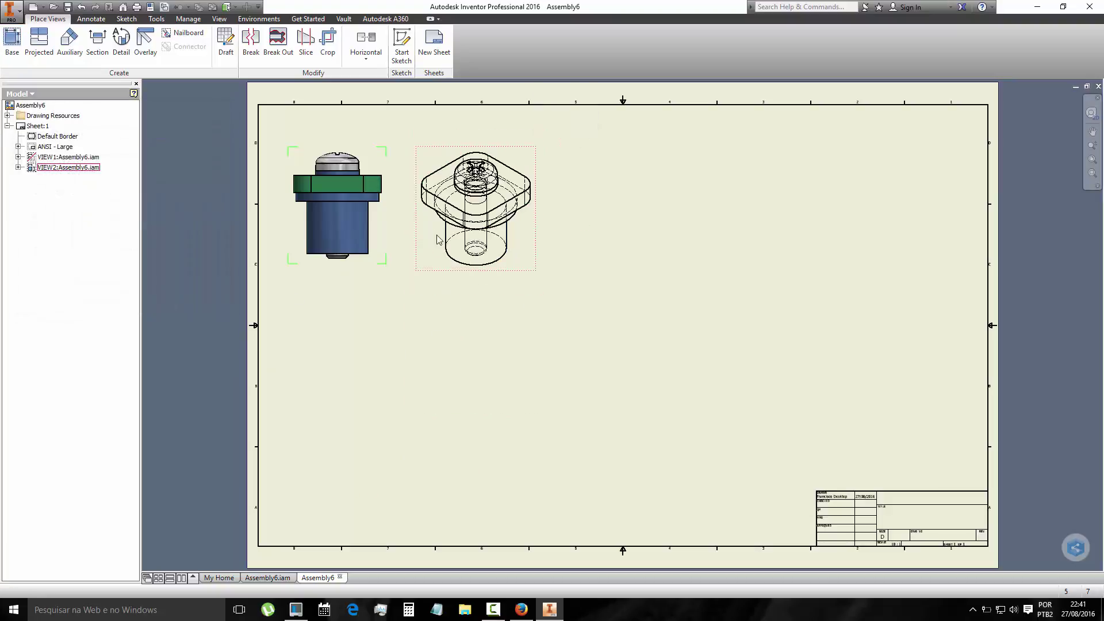
click(81, 7)
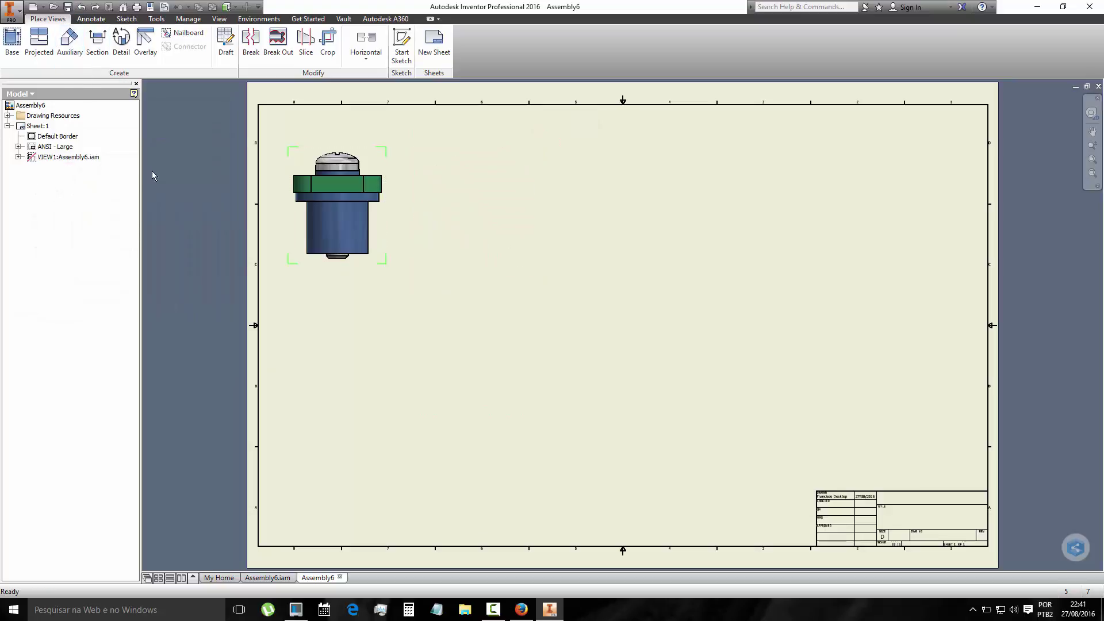
click(12, 39)
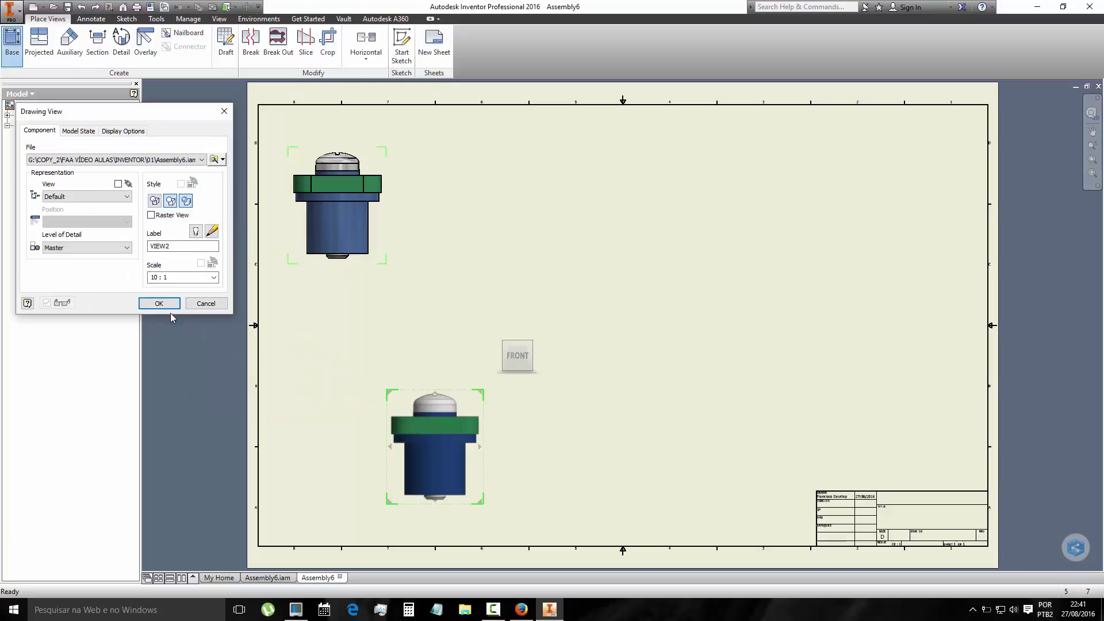
mouse_move(450, 441)
mouse_down()
mouse_move(493, 192)
mouse_move(483, 197)
mouse_up()
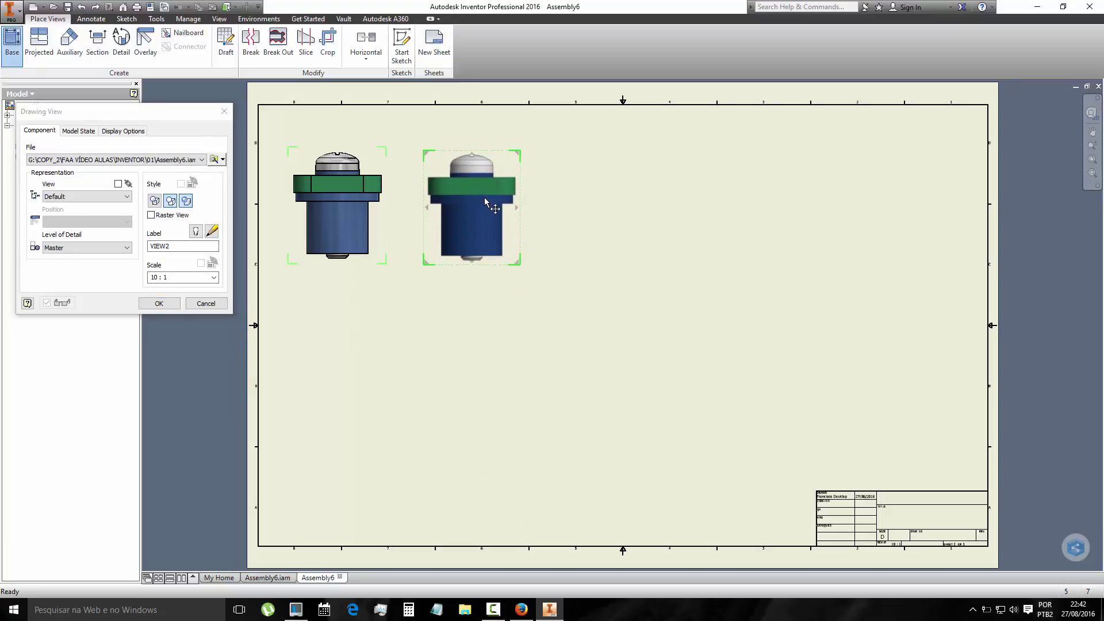
mouse_move(533, 90)
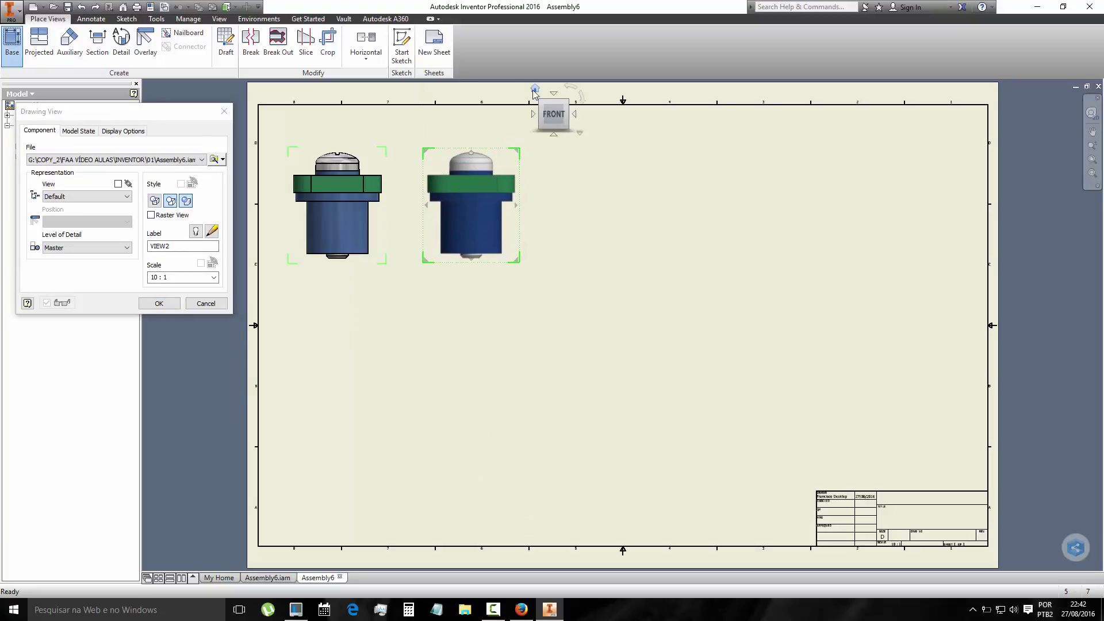
click(538, 103)
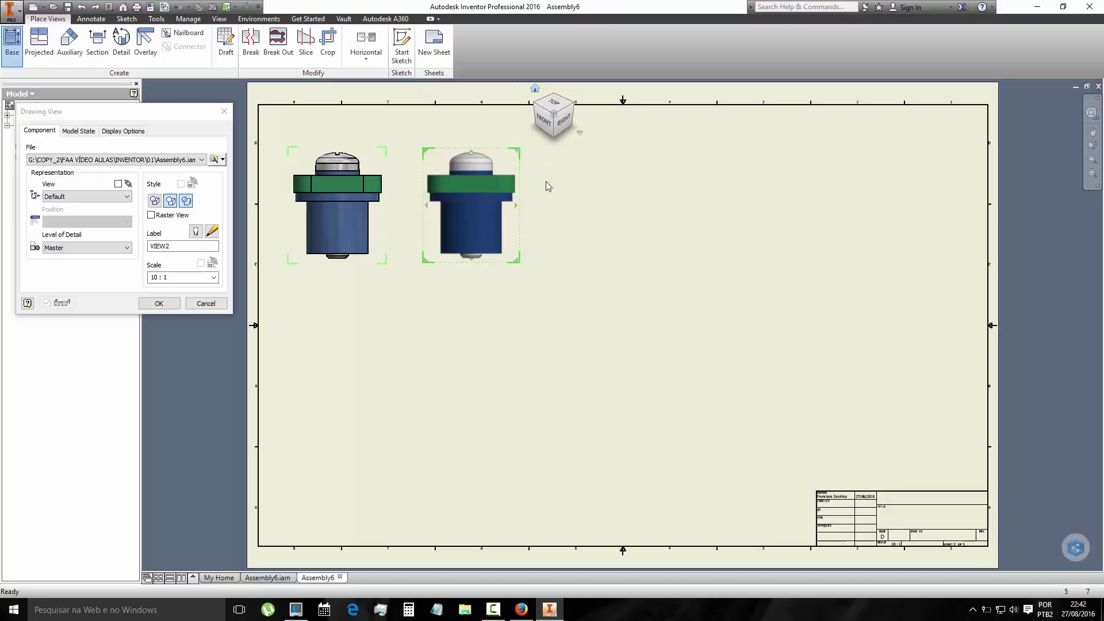
click(158, 303)
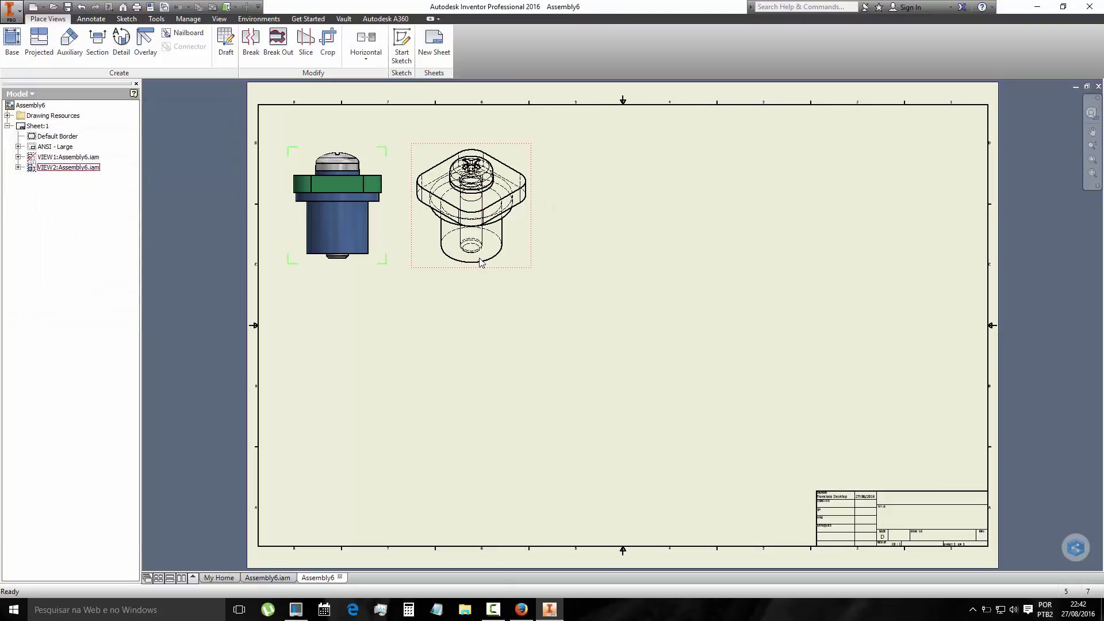
key(ctrl+z)
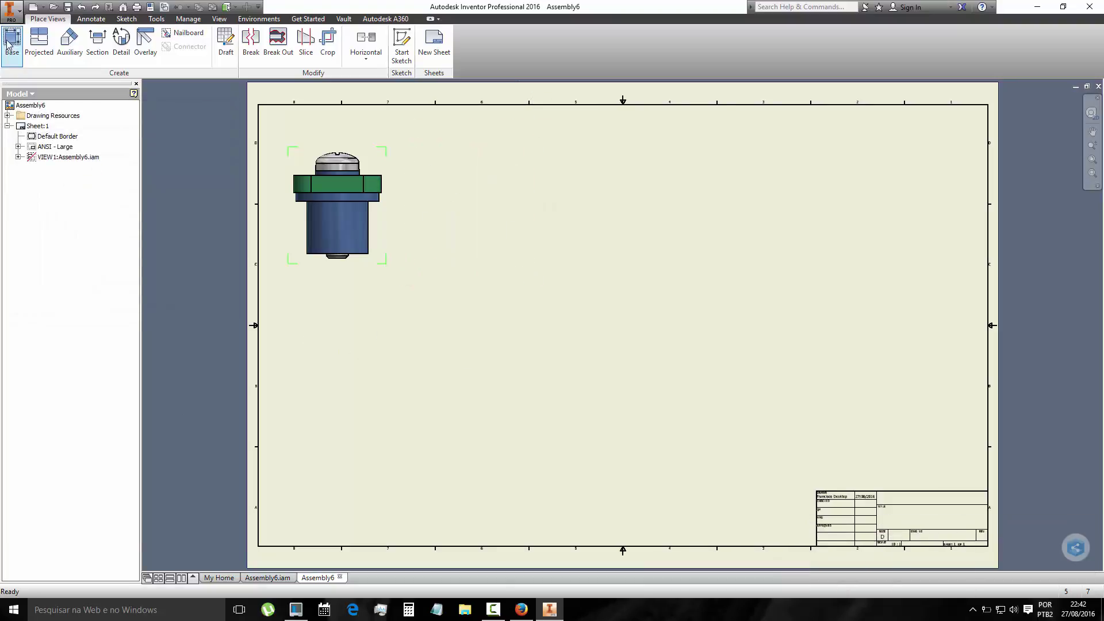
- Place an isometric line view VIEW2 beside VIEW1, then delete the shaded front view VIEW1
click(13, 40)
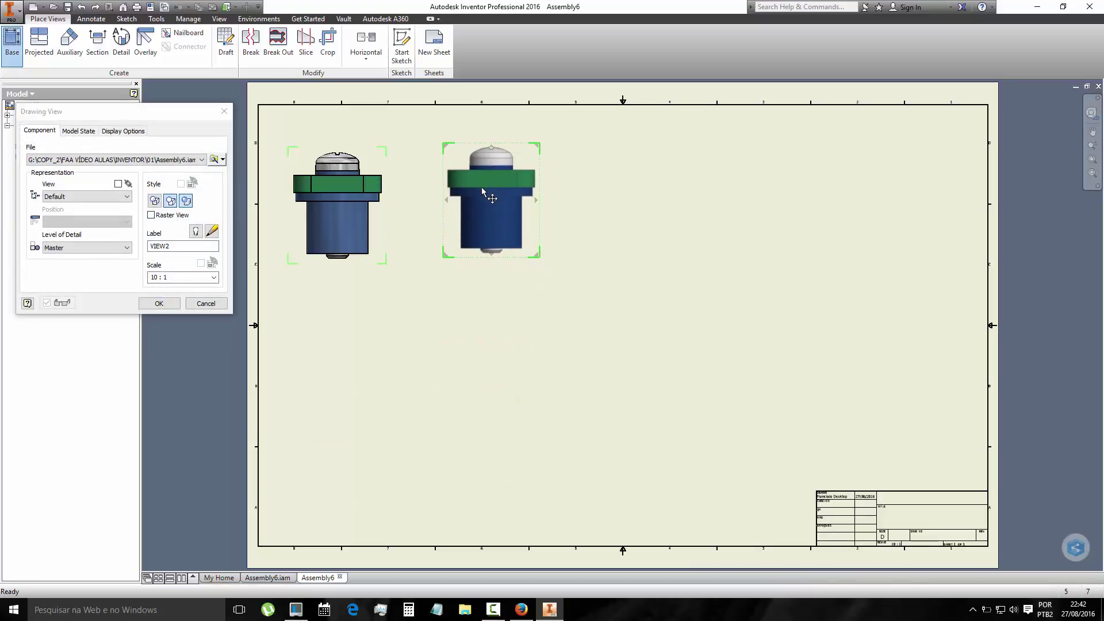
click(479, 181)
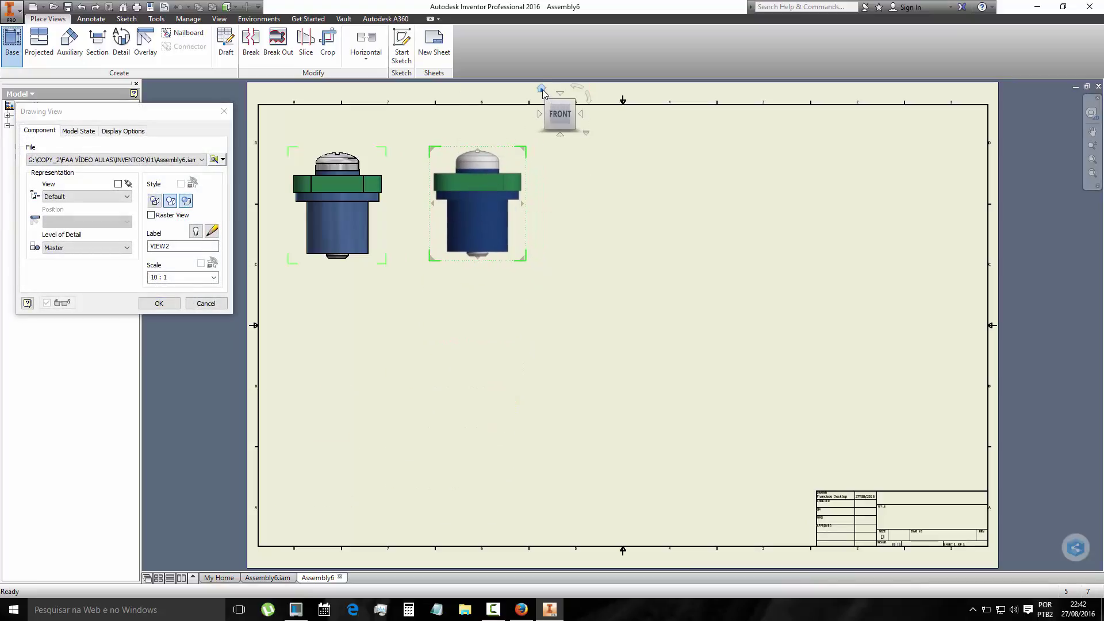
click(542, 90)
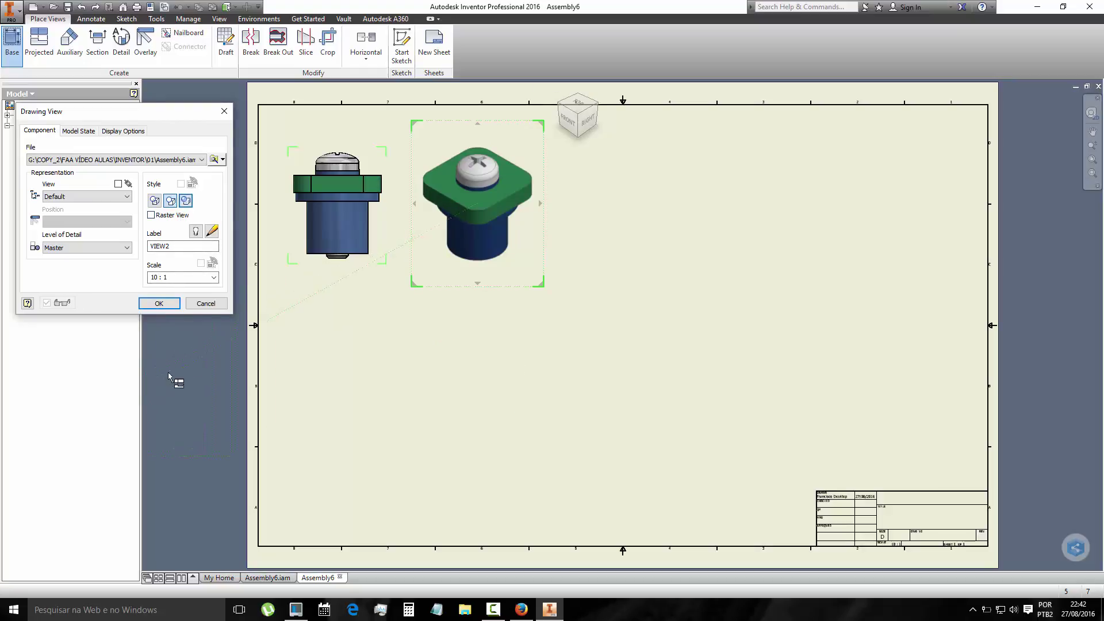
click(156, 303)
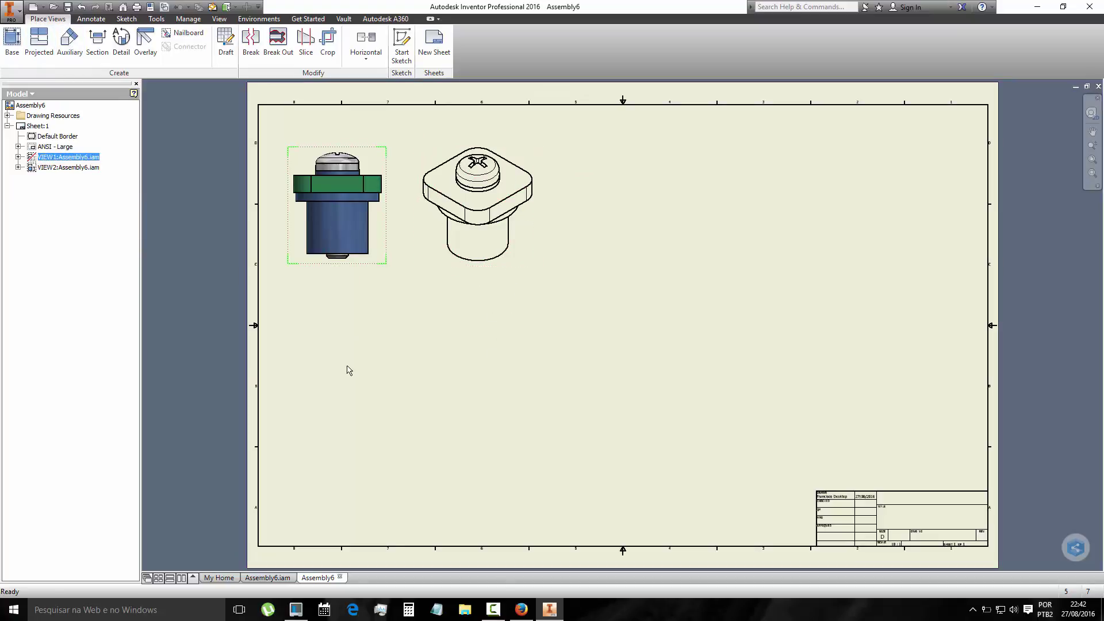
key(Delete)
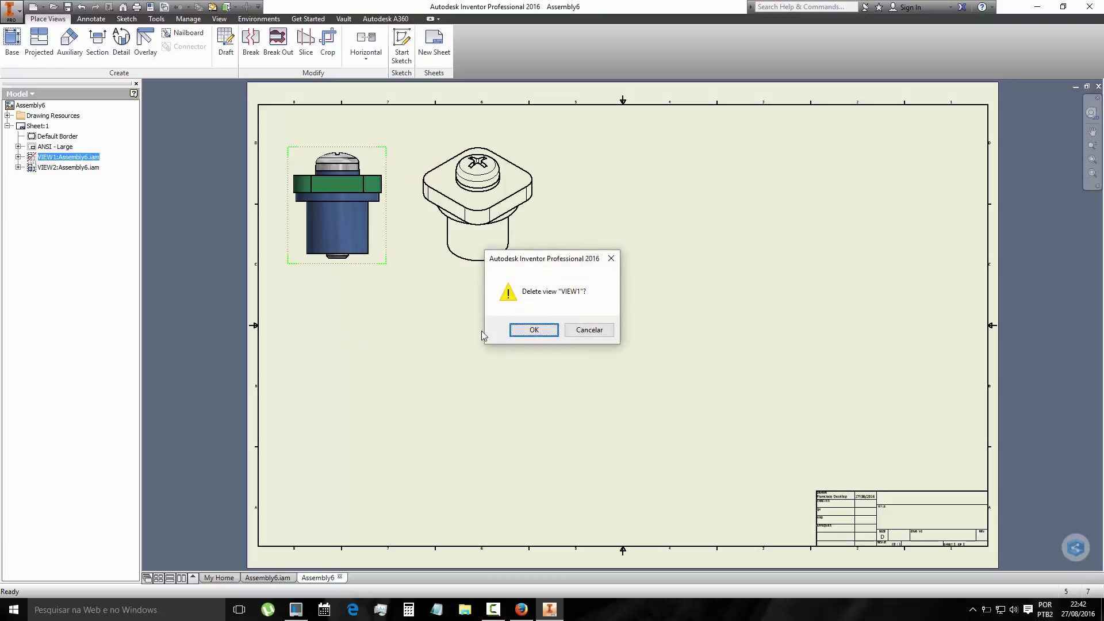
click(513, 330)
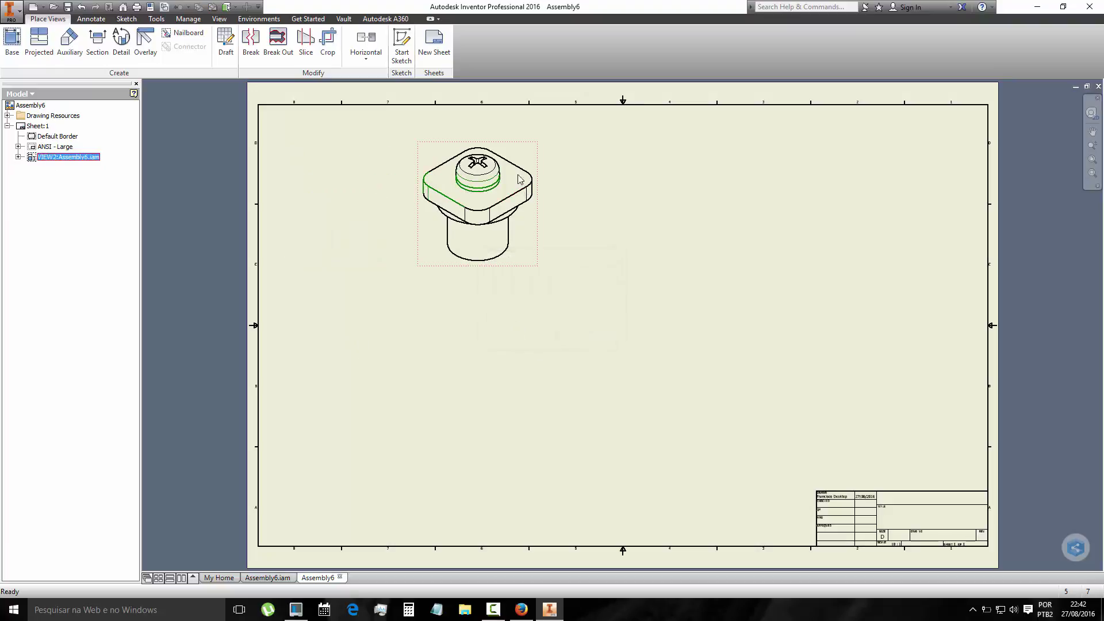
- Place a line-drawn front view VIEW3 at 10:1 left of the isometric view
click(477, 185)
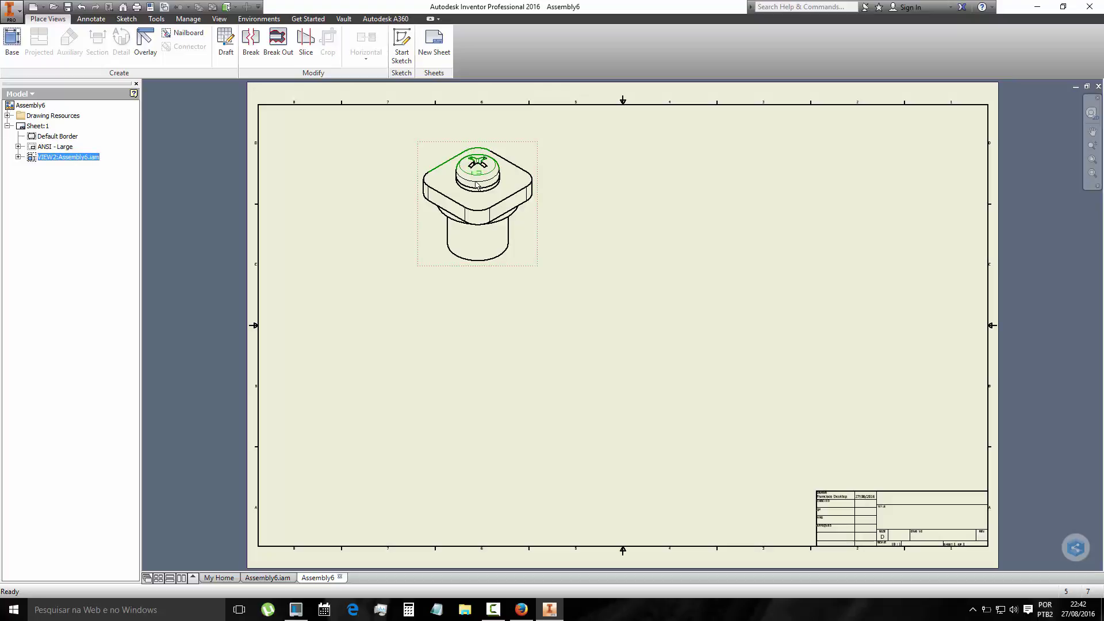
click(11, 40)
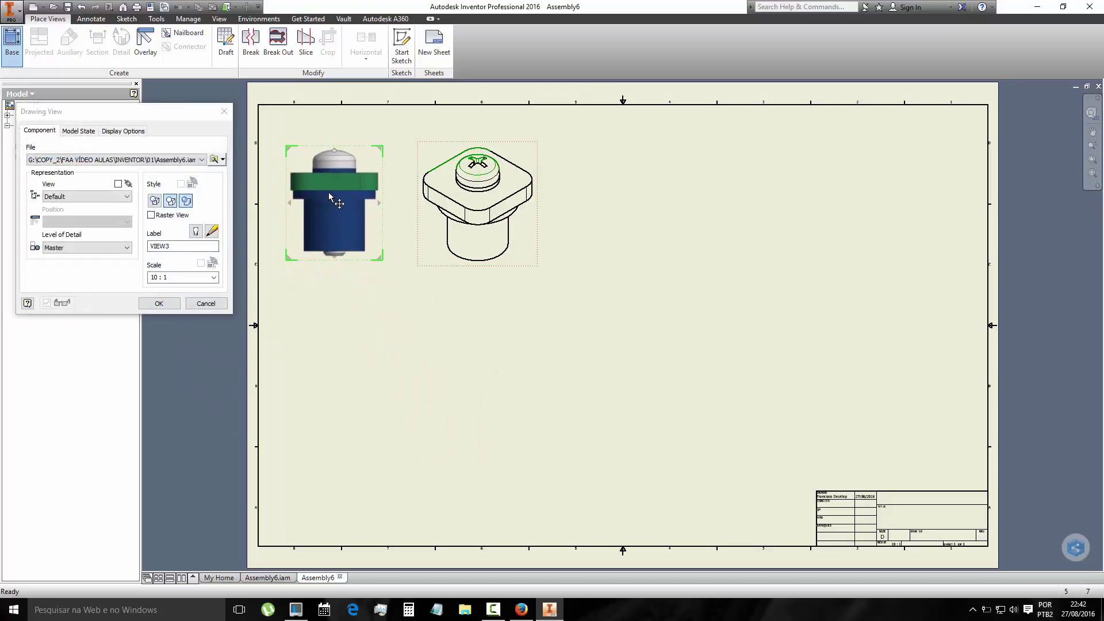
click(334, 196)
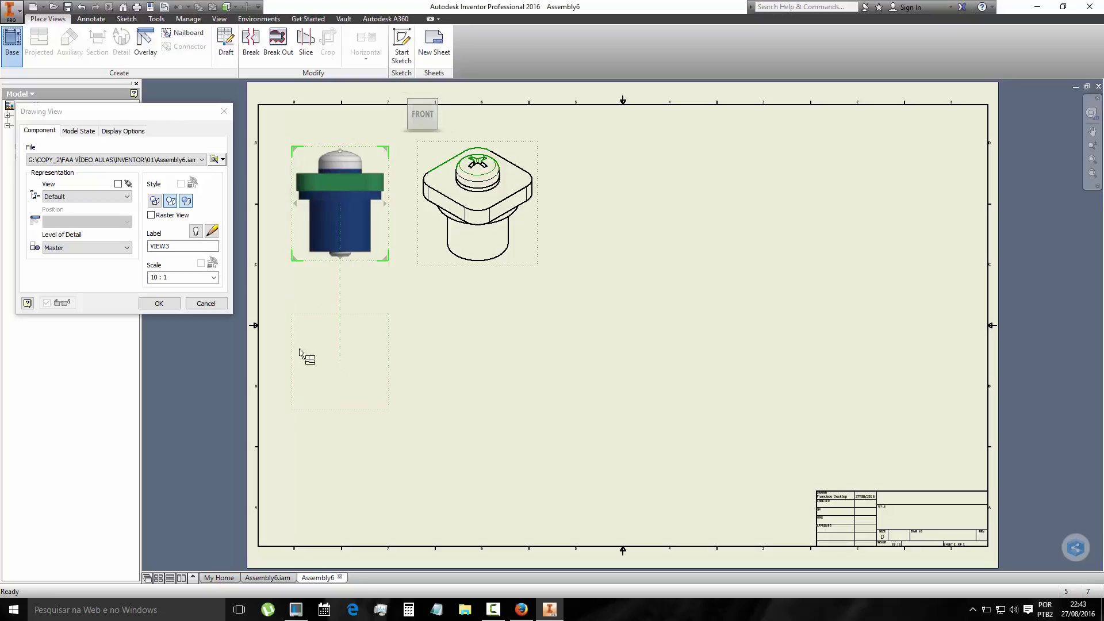
click(190, 201)
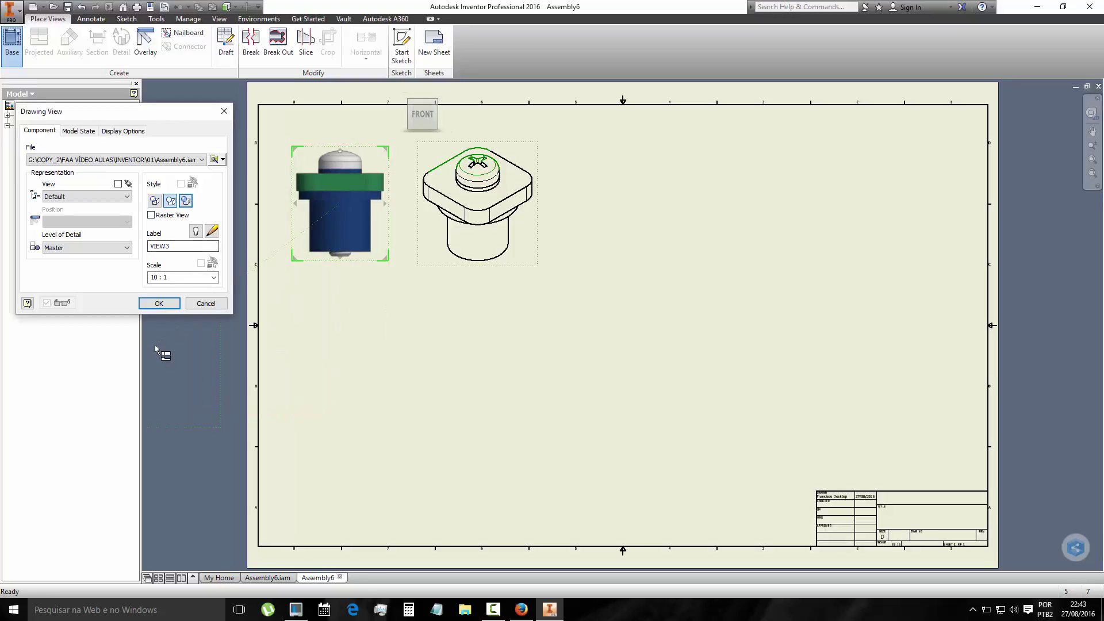
click(159, 305)
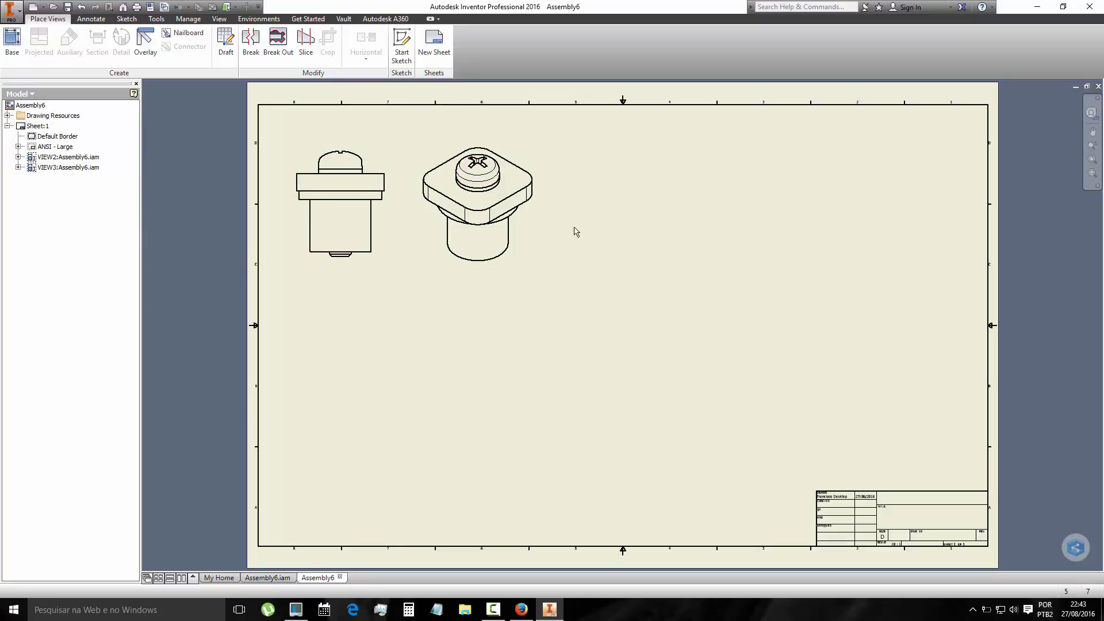
- Place a line-drawn top view VIEW4 at 10:1 right of the isometric view
click(11, 40)
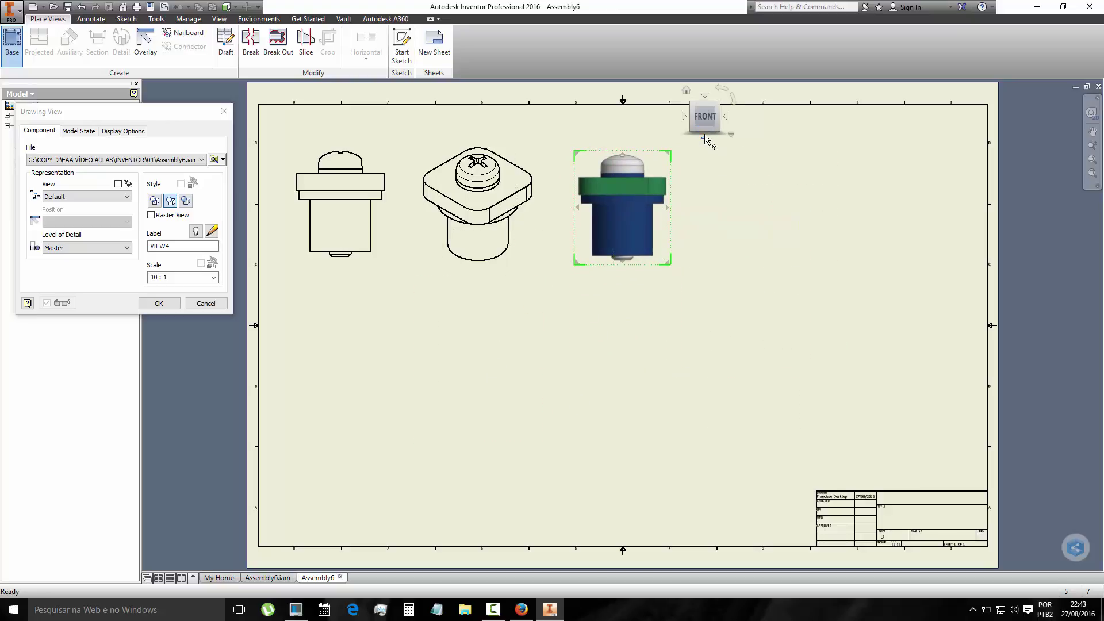
click(705, 137)
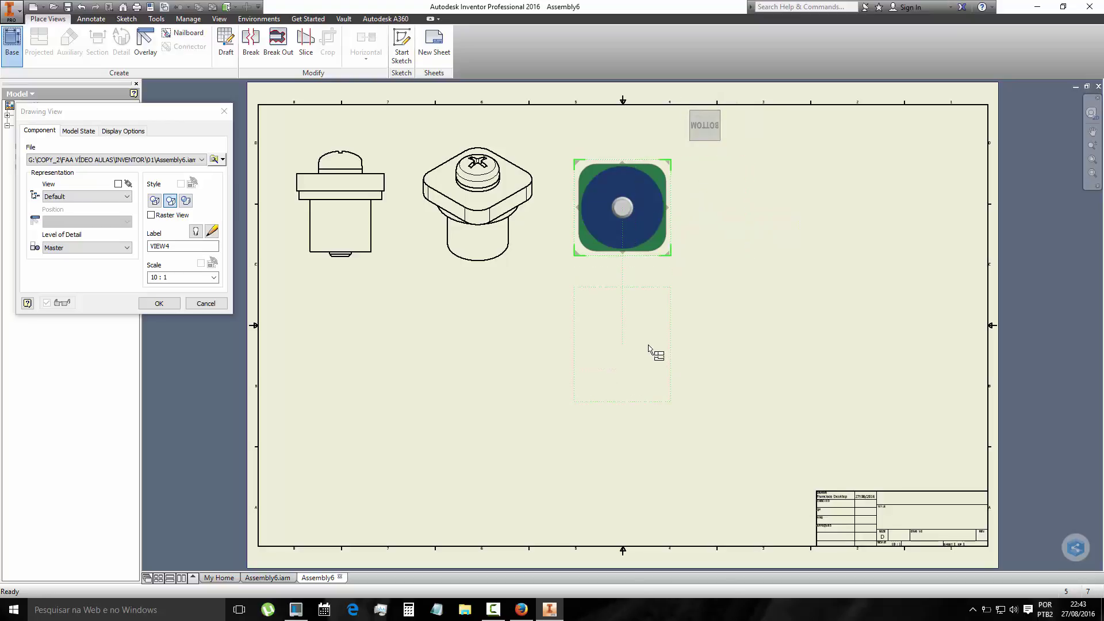
click(706, 106)
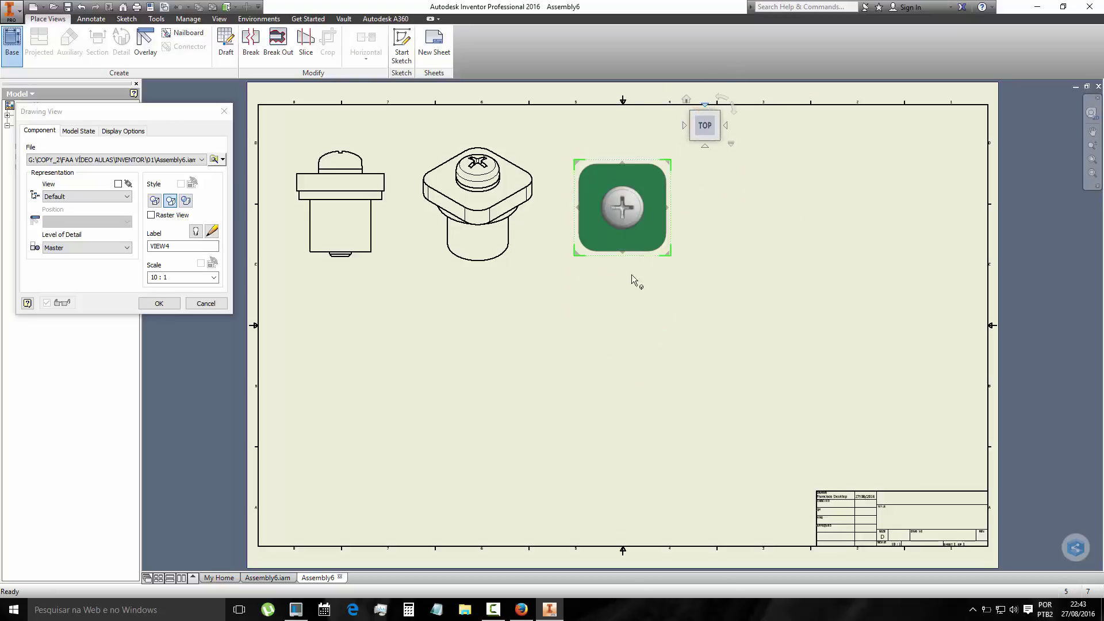
click(186, 200)
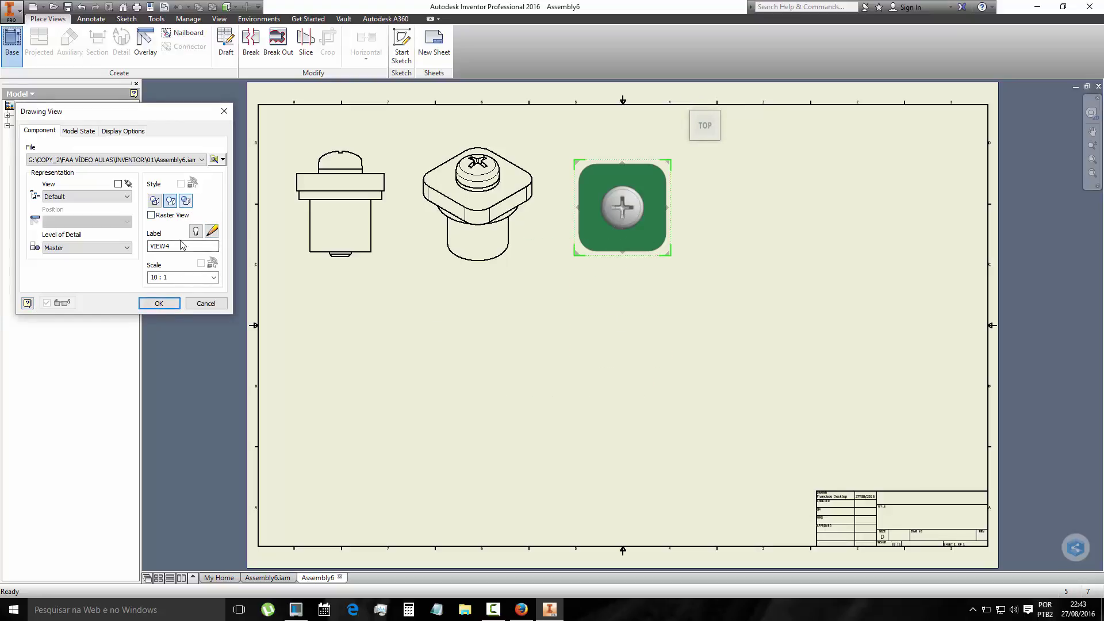
click(157, 301)
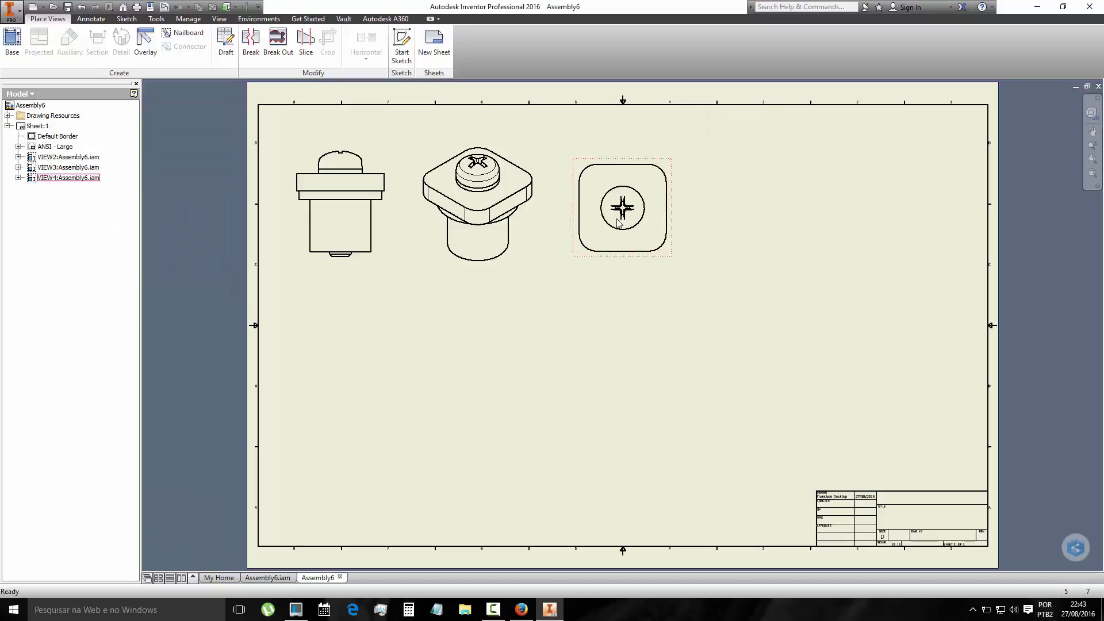
- Place a bottom view VIEW5 at 10:1 at the sheet's right, beside the top view
click(12, 42)
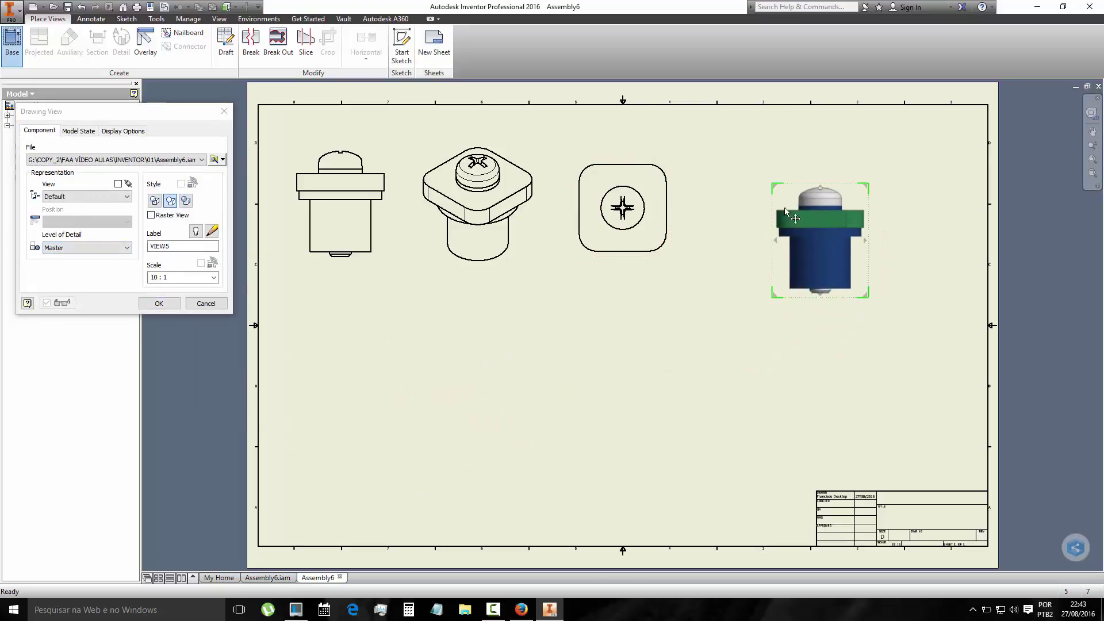
click(753, 201)
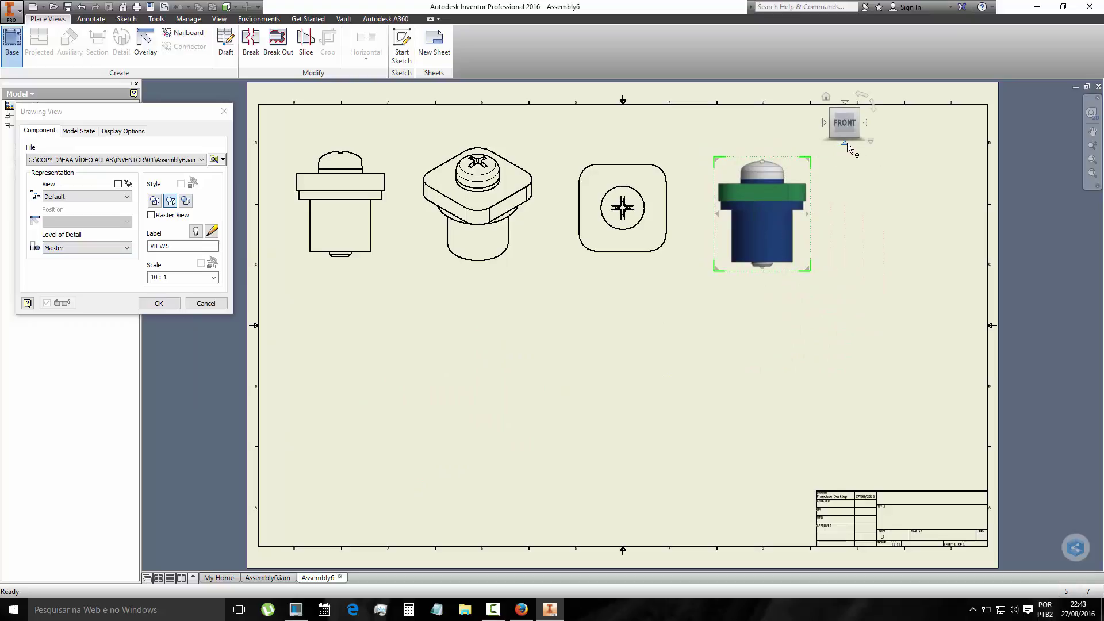
click(847, 143)
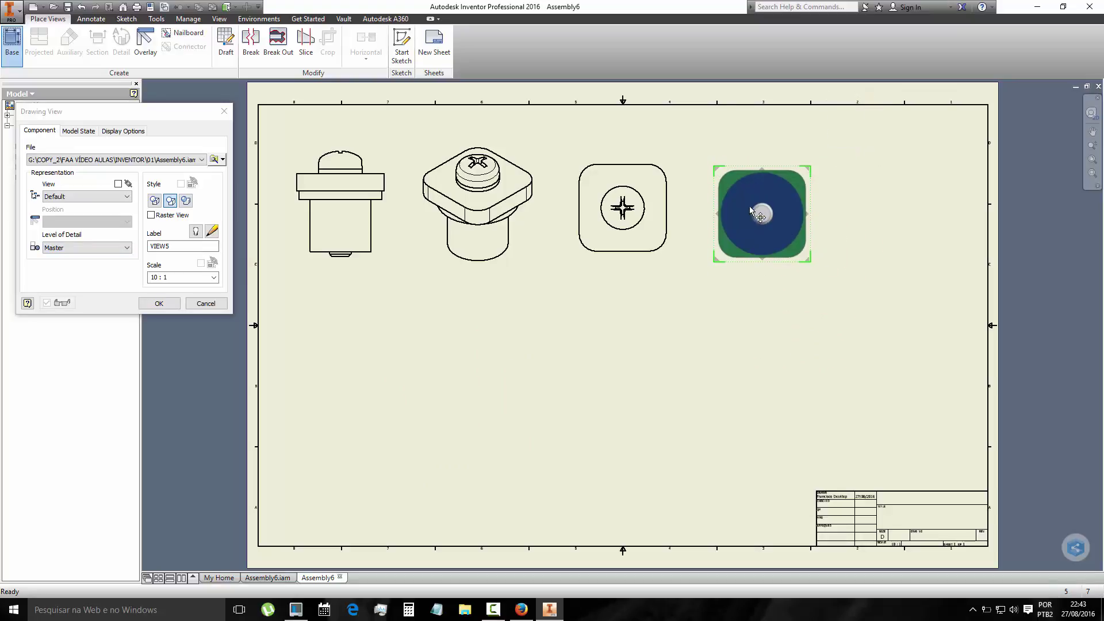
drag(752, 212, 743, 205)
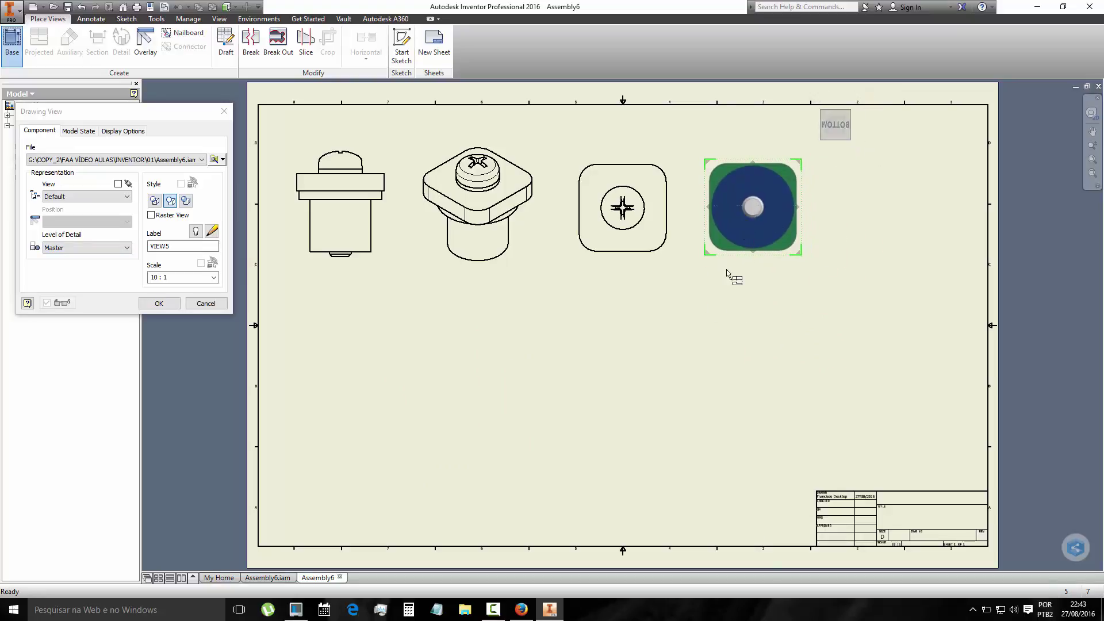
click(185, 201)
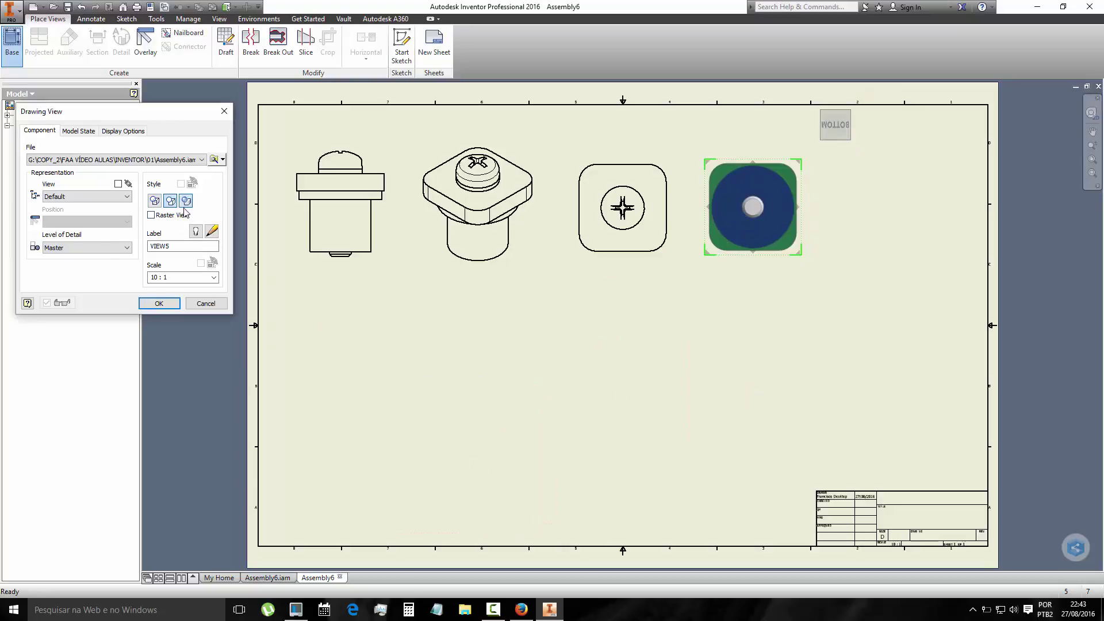
click(158, 303)
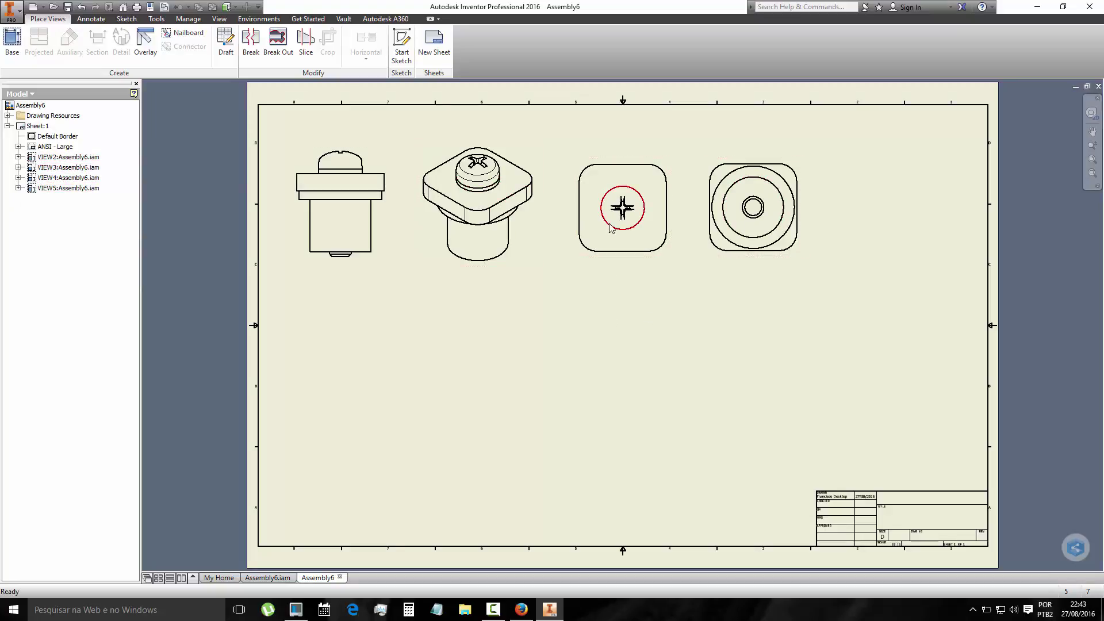
click(17, 37)
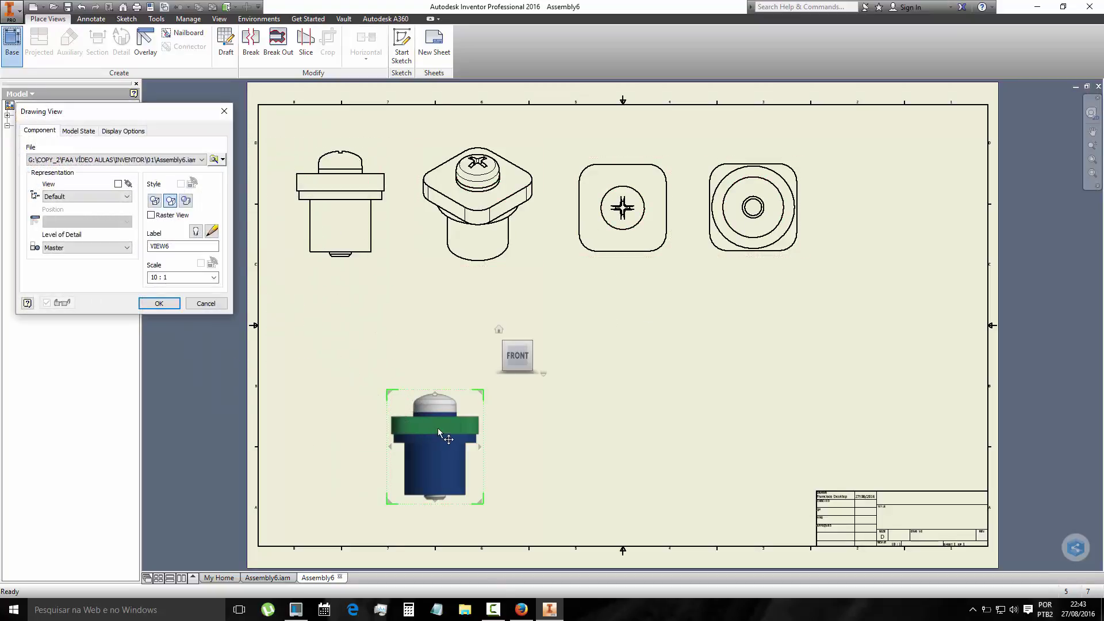
click(406, 387)
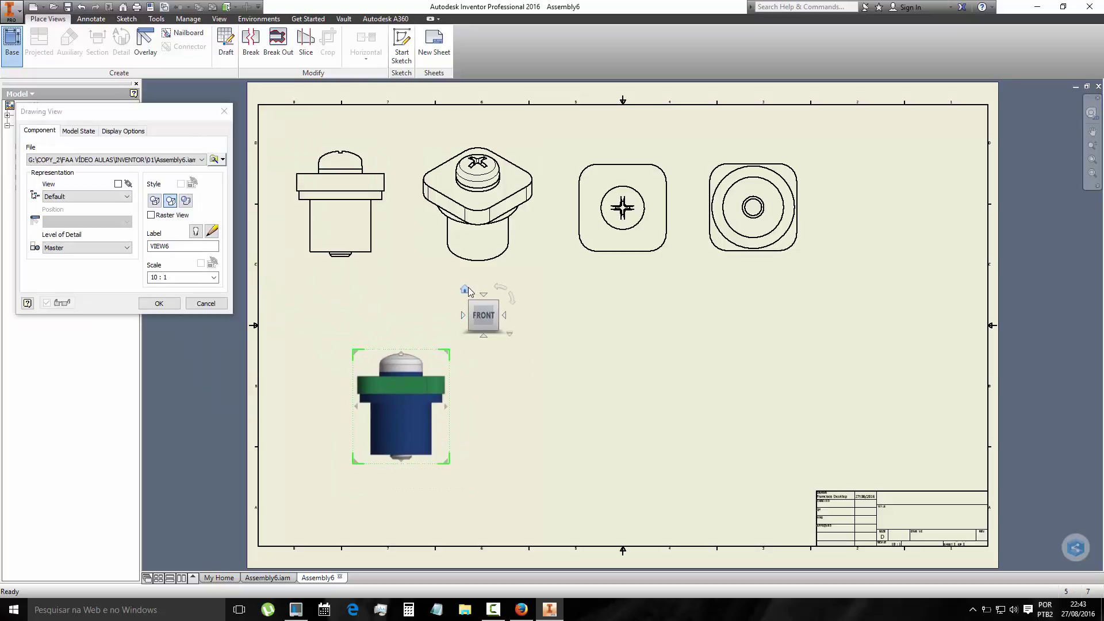
click(467, 289)
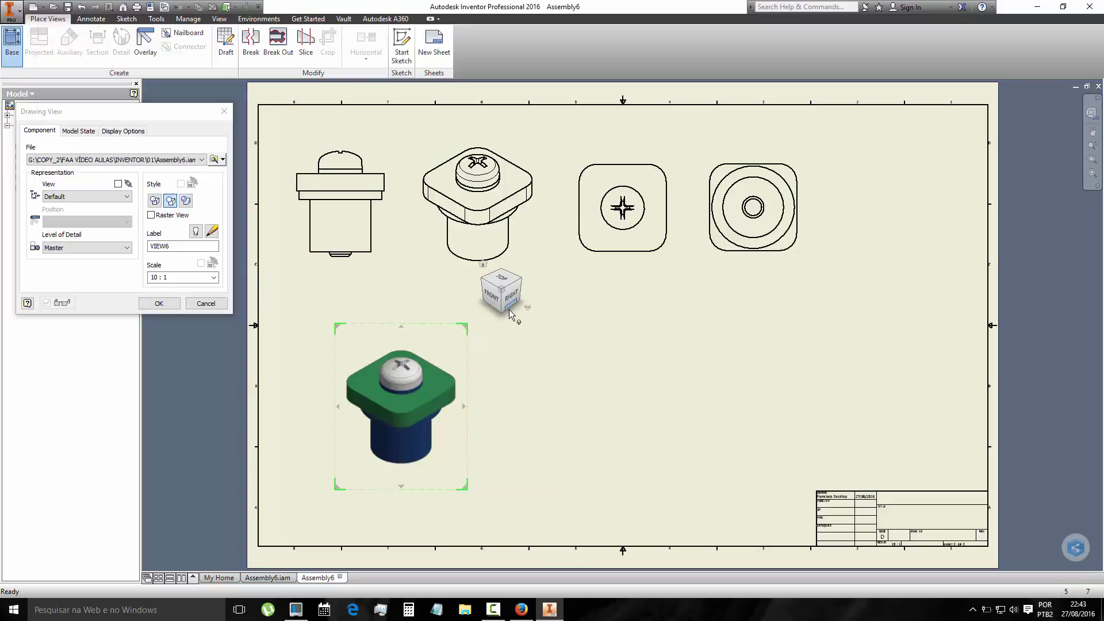
click(511, 314)
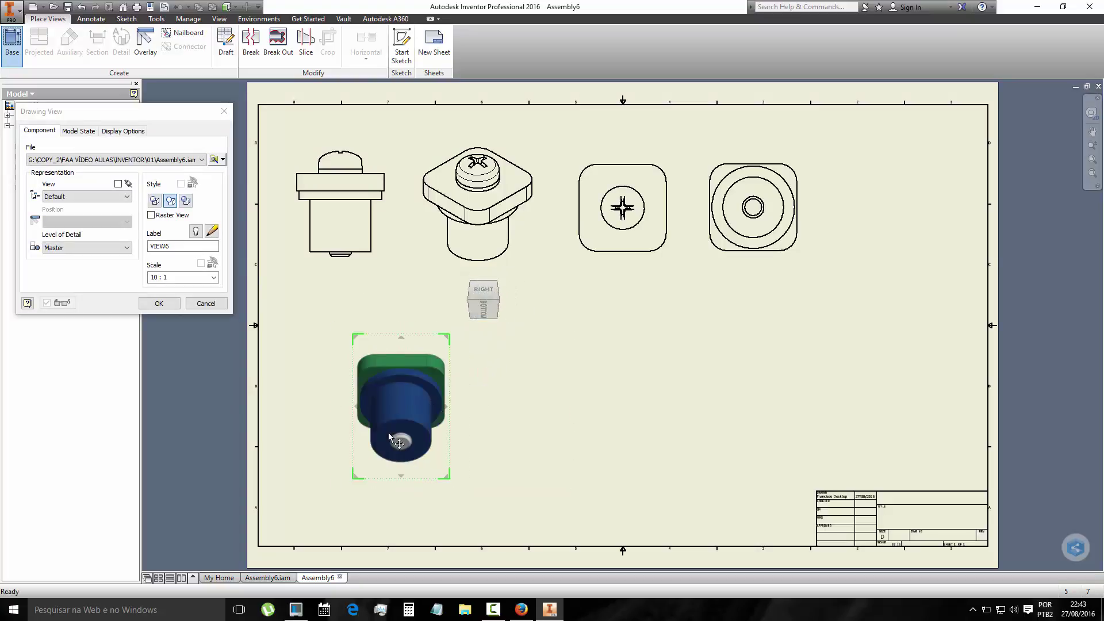
click(159, 303)
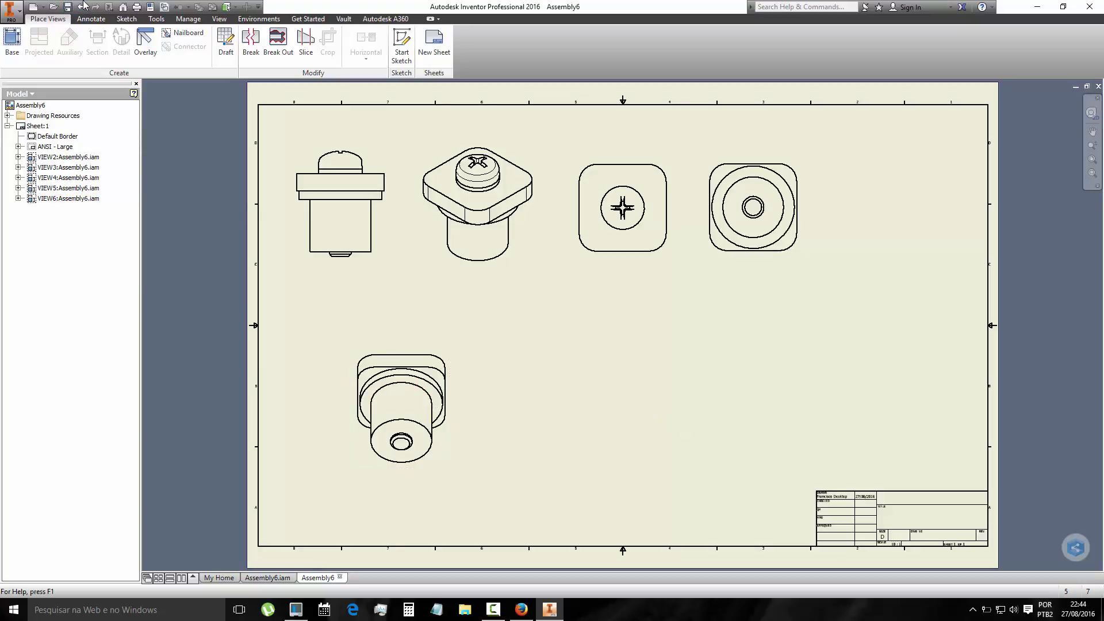
key(ctrl+z)
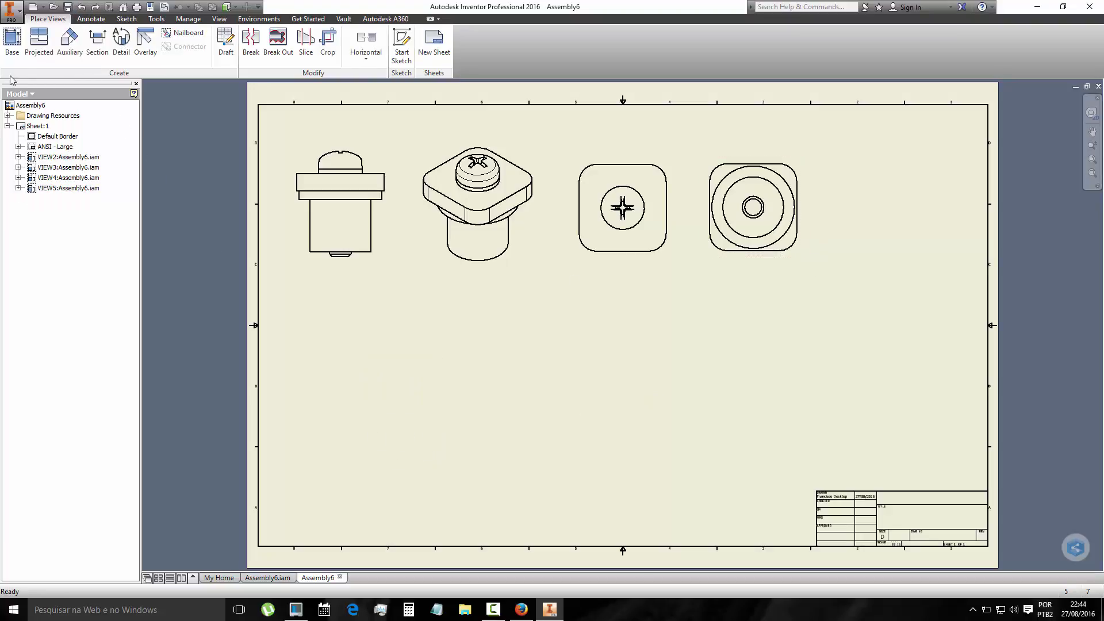
- Replace a plain front view with VIEW6, shaded with hidden lines, in the lower left
click(12, 40)
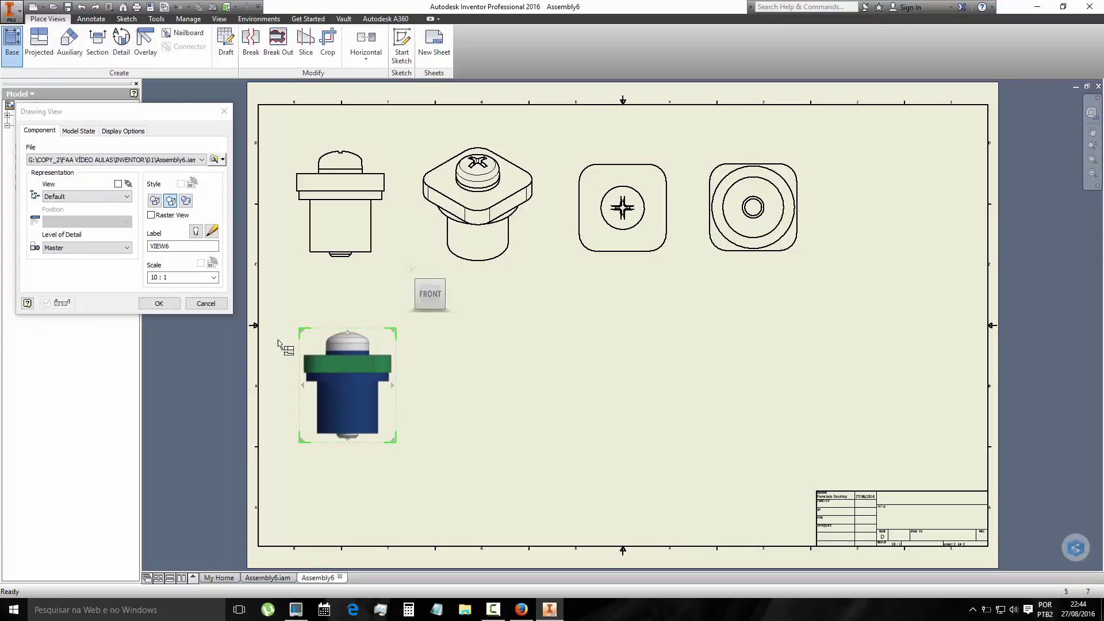
key(Return)
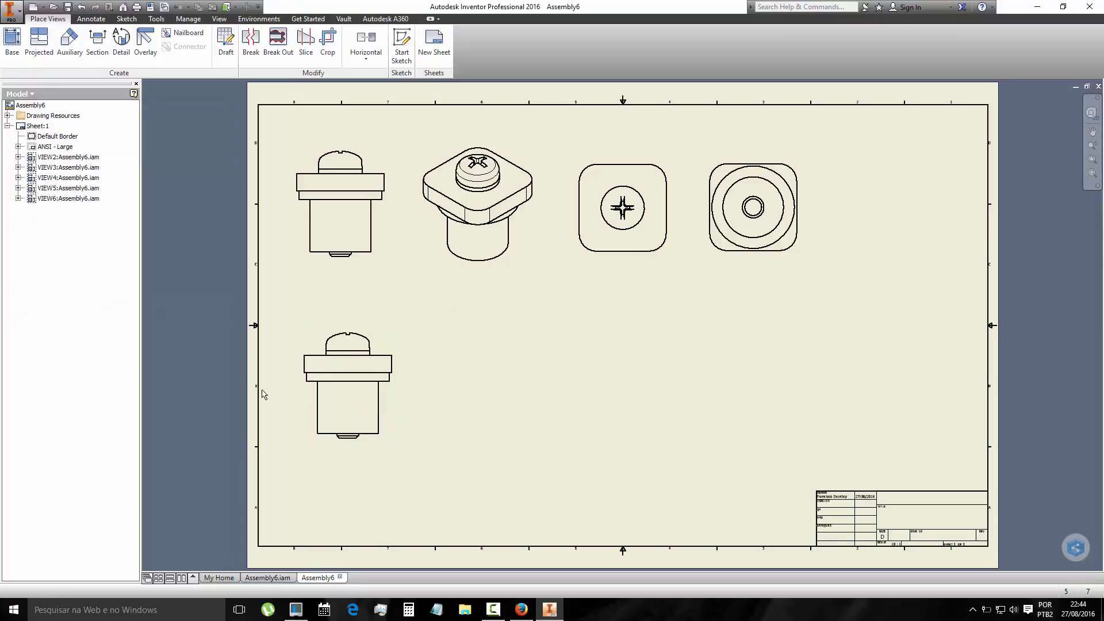
click(81, 6)
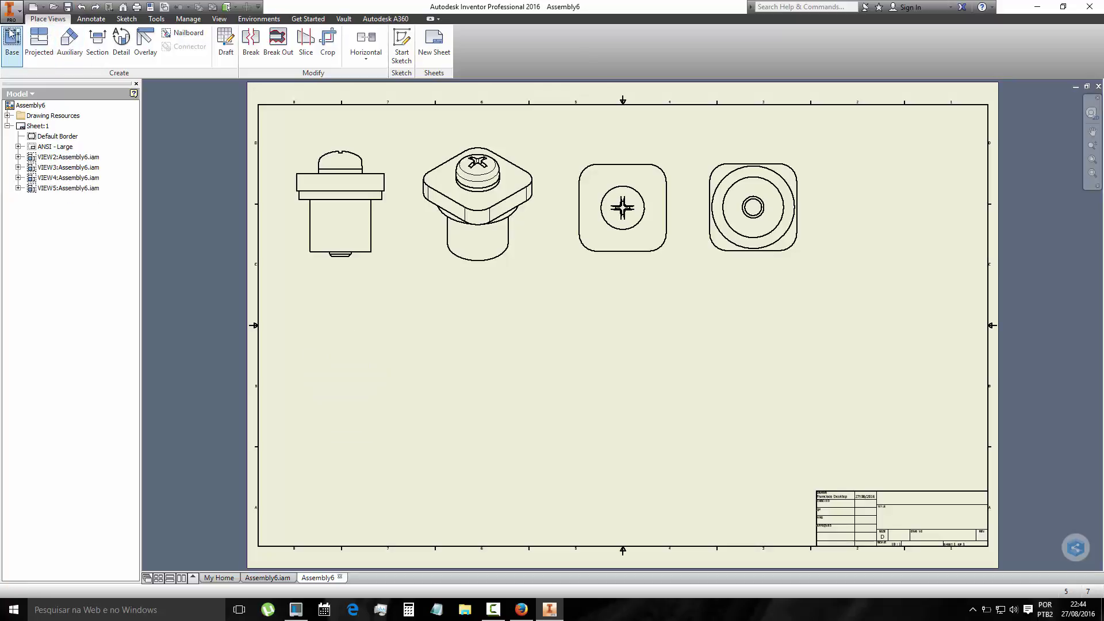
click(12, 39)
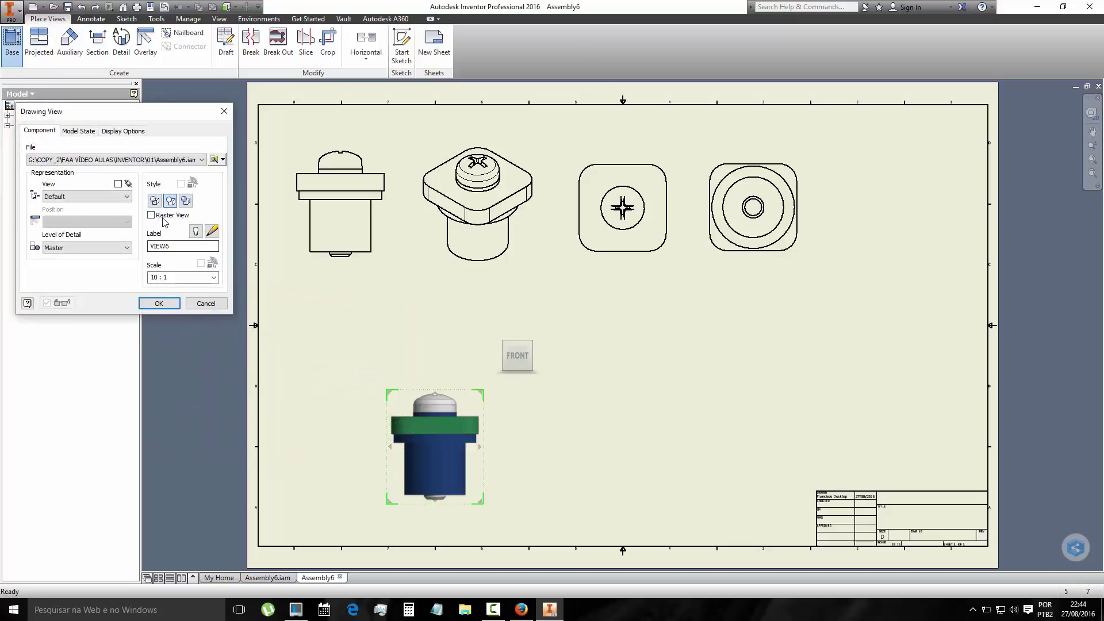
click(186, 200)
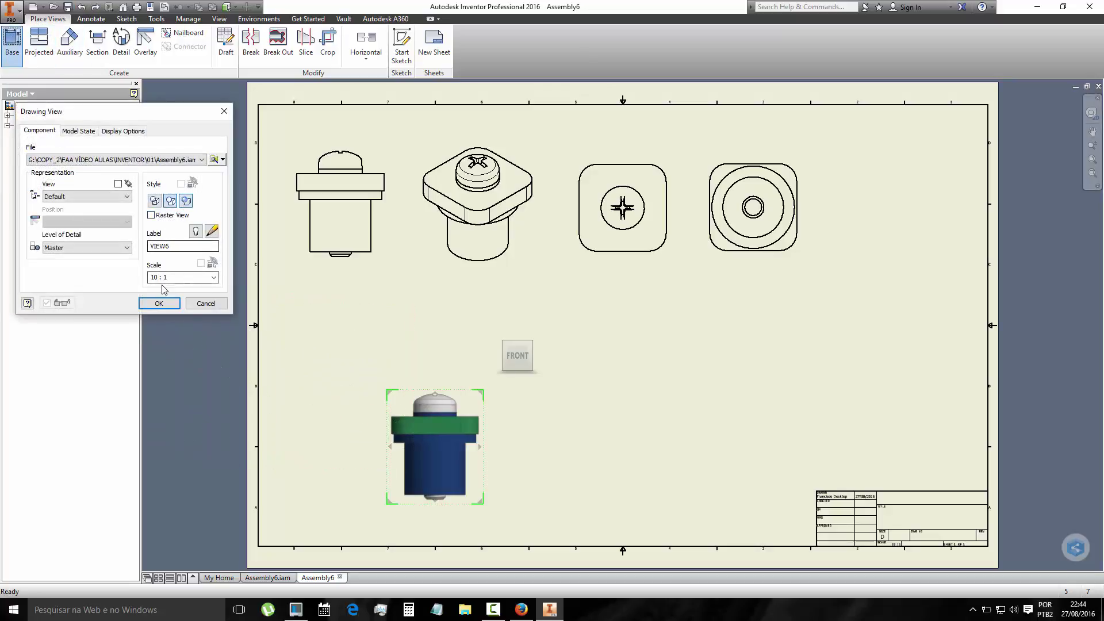
click(156, 200)
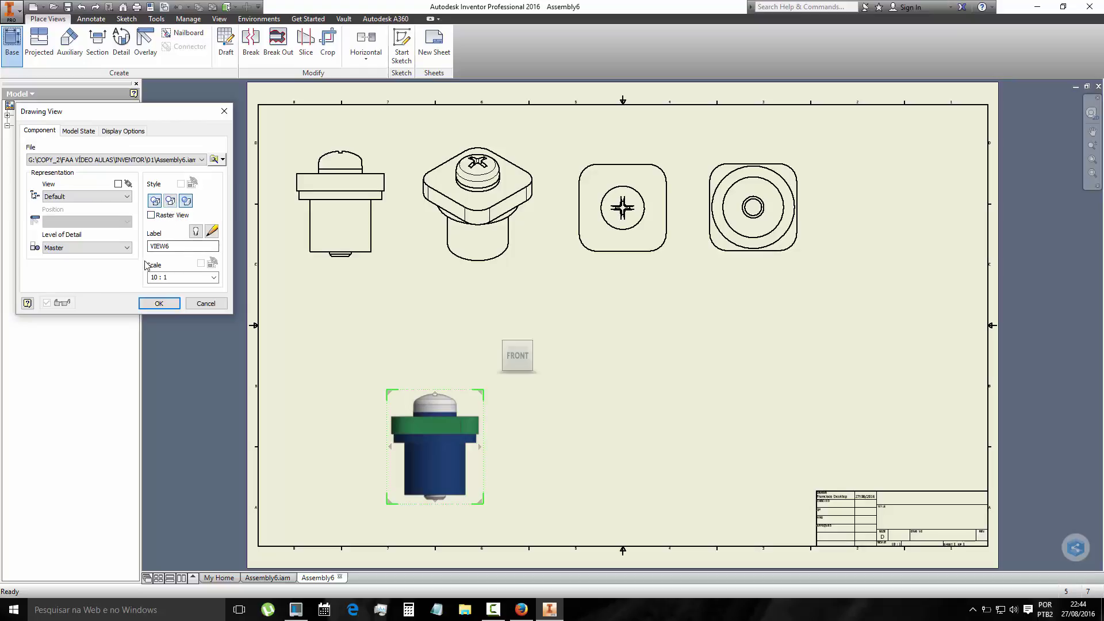
click(158, 303)
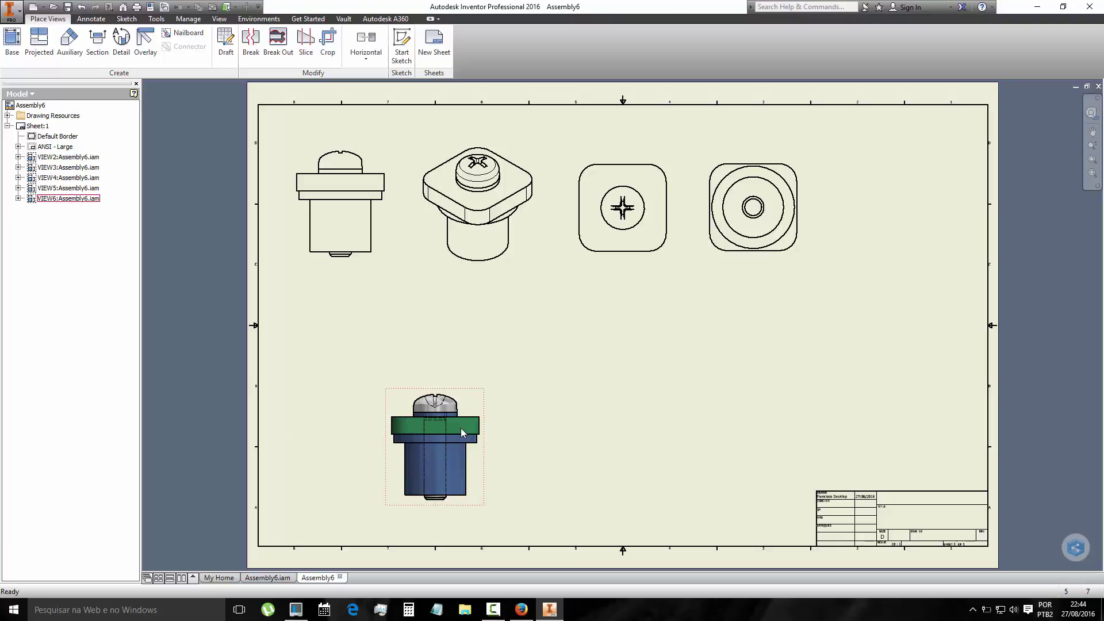
- Place VIEW7, a shaded isometric view with hidden lines, in the sheet's lower middle
click(12, 43)
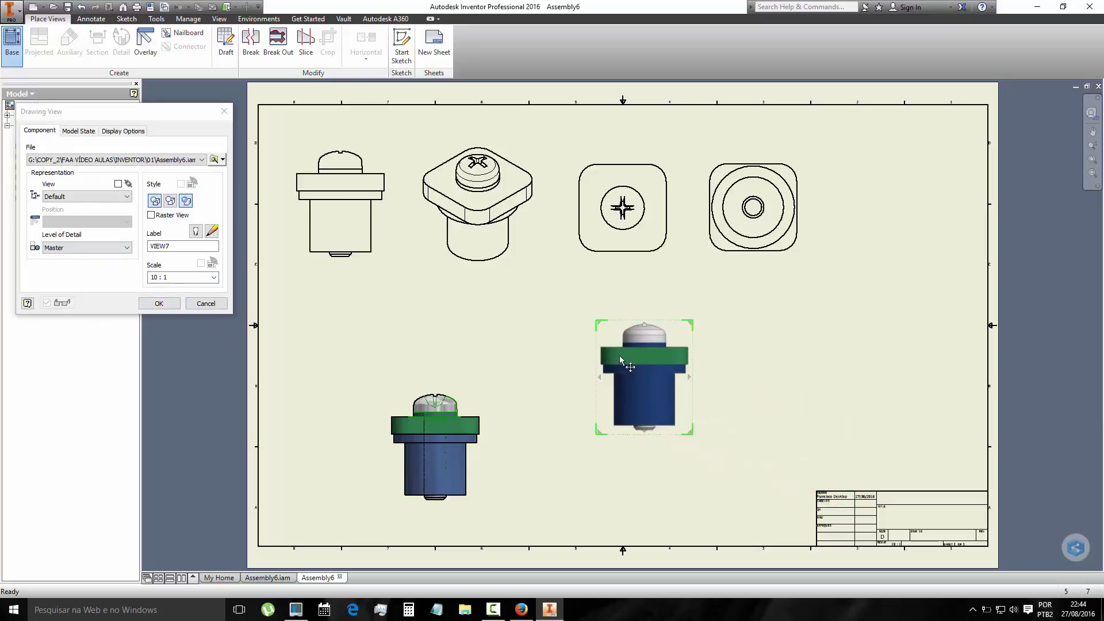
click(558, 377)
click(662, 267)
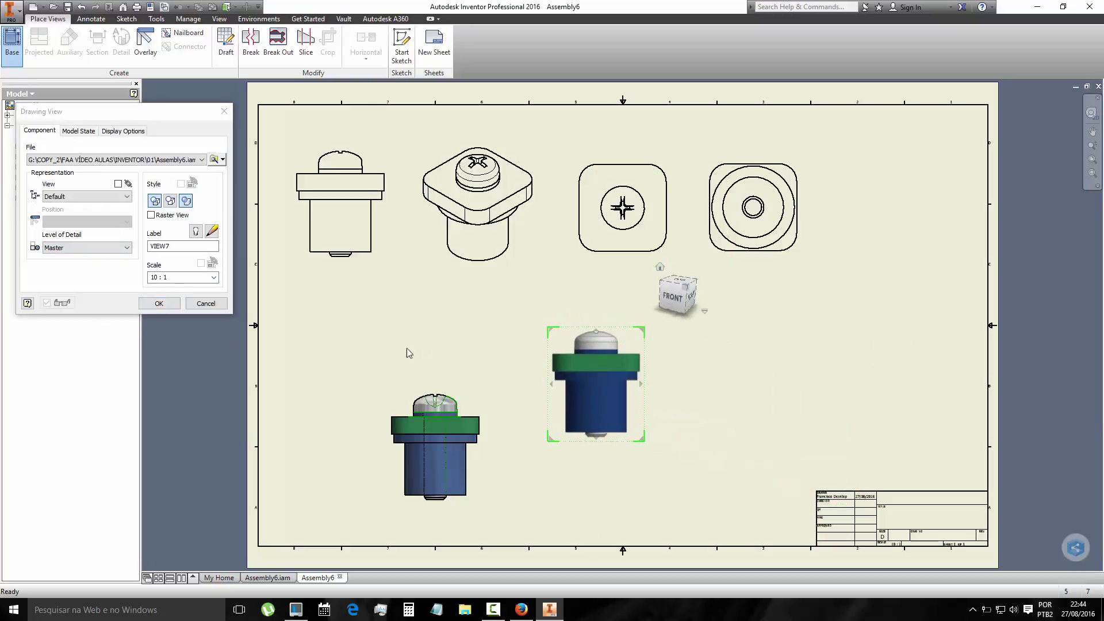
click(155, 200)
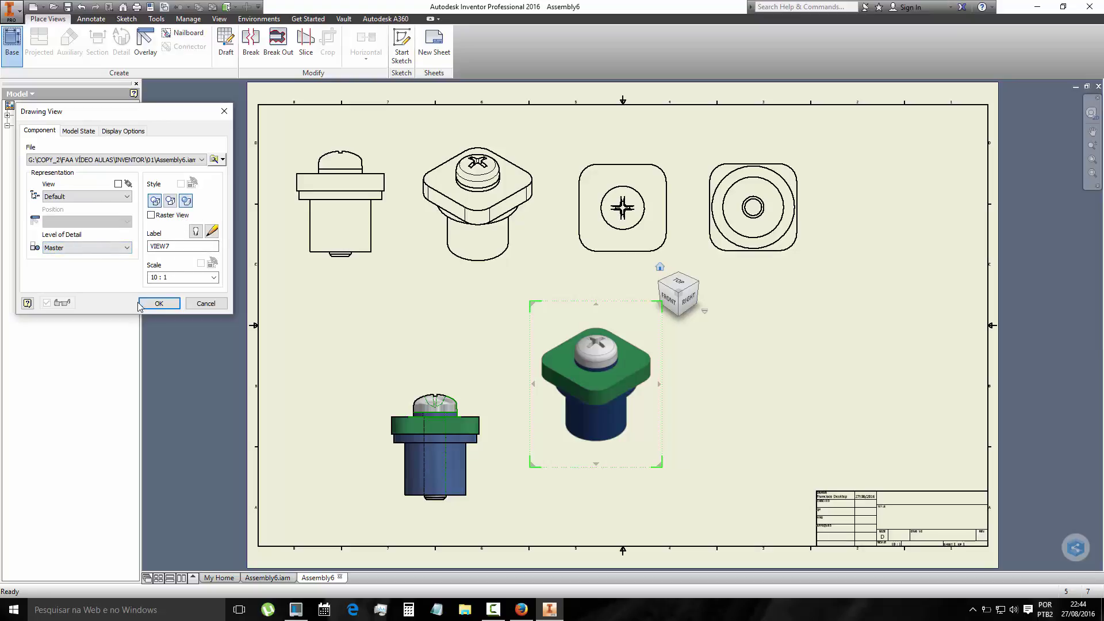
click(156, 304)
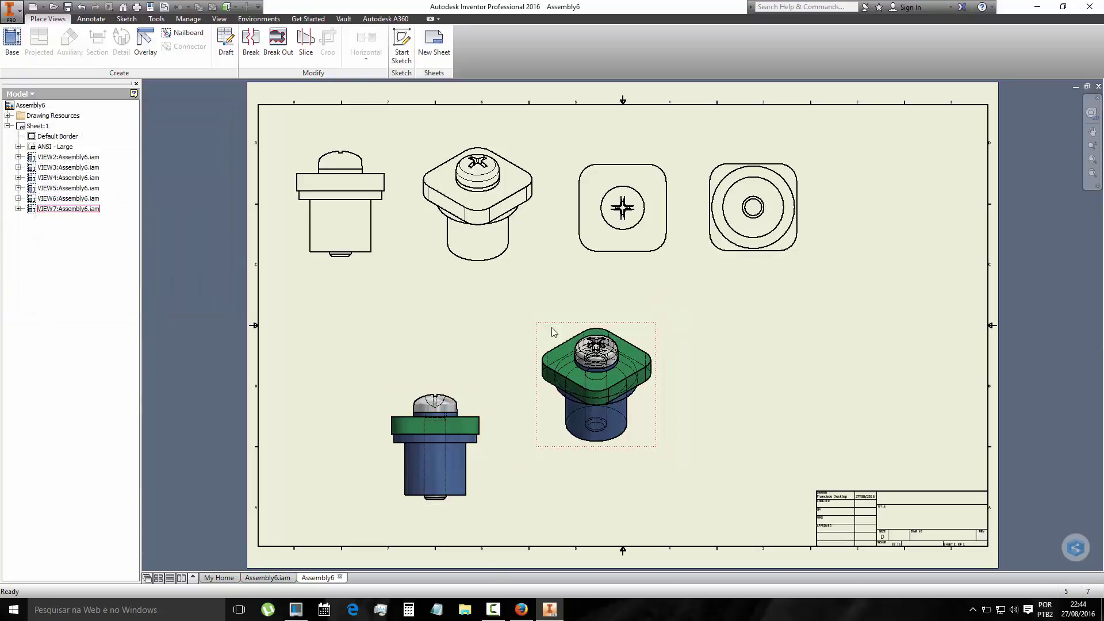
- Place VIEW8, an unshaded isometric hidden-line view, at the sheet's lower right
click(12, 43)
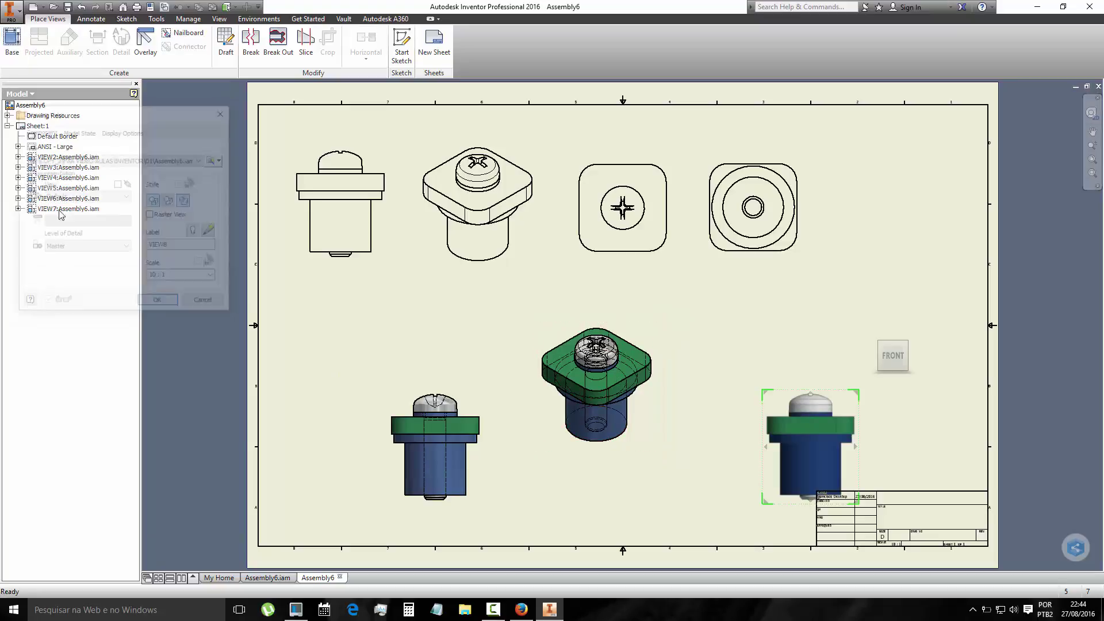
click(793, 351)
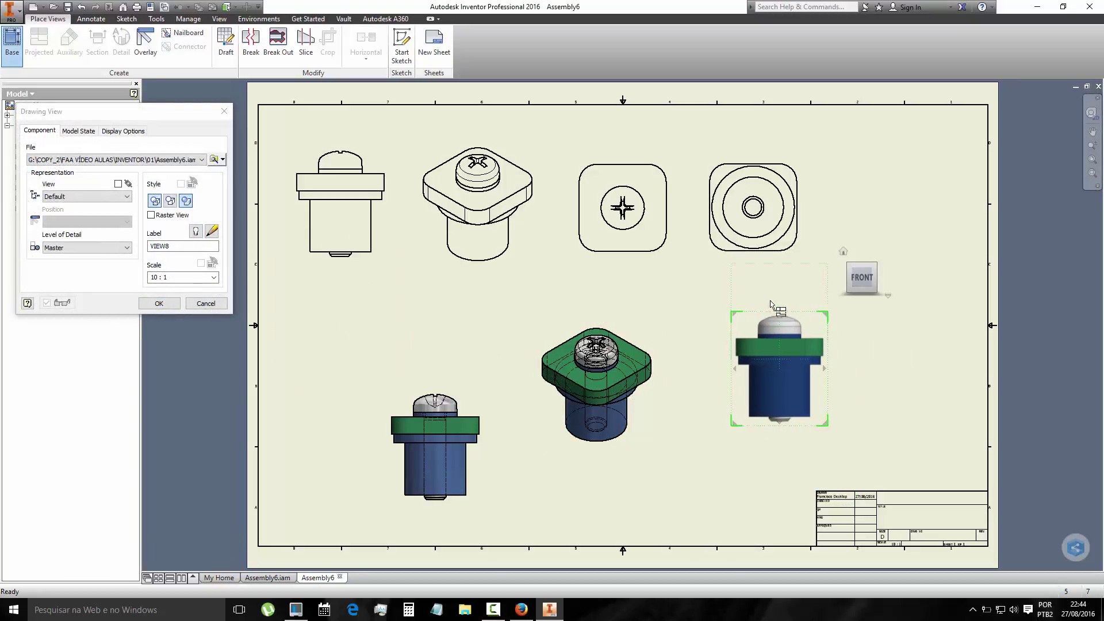
click(876, 265)
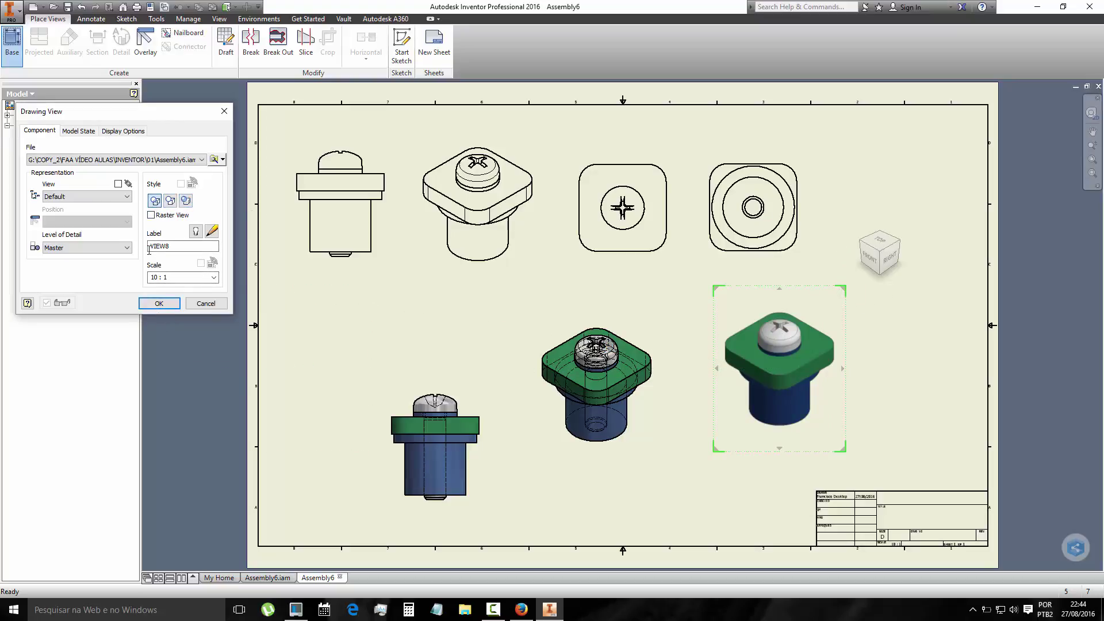
click(153, 309)
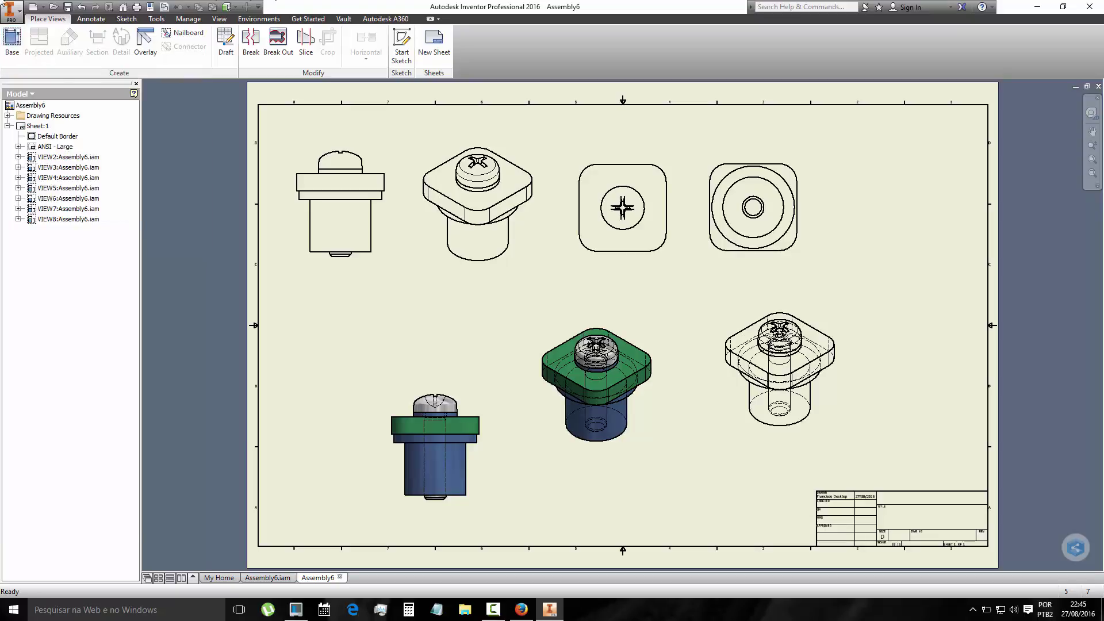
click(15, 38)
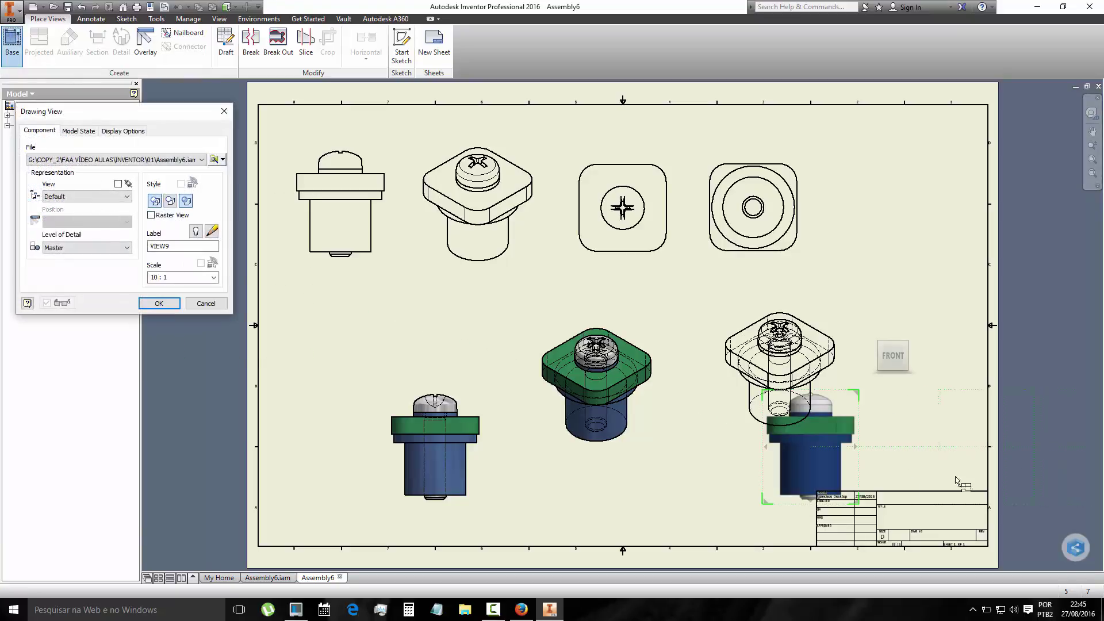
- Place a hidden-line front view (VIEW9) at the sheet's top right, beside the bottom view
click(889, 202)
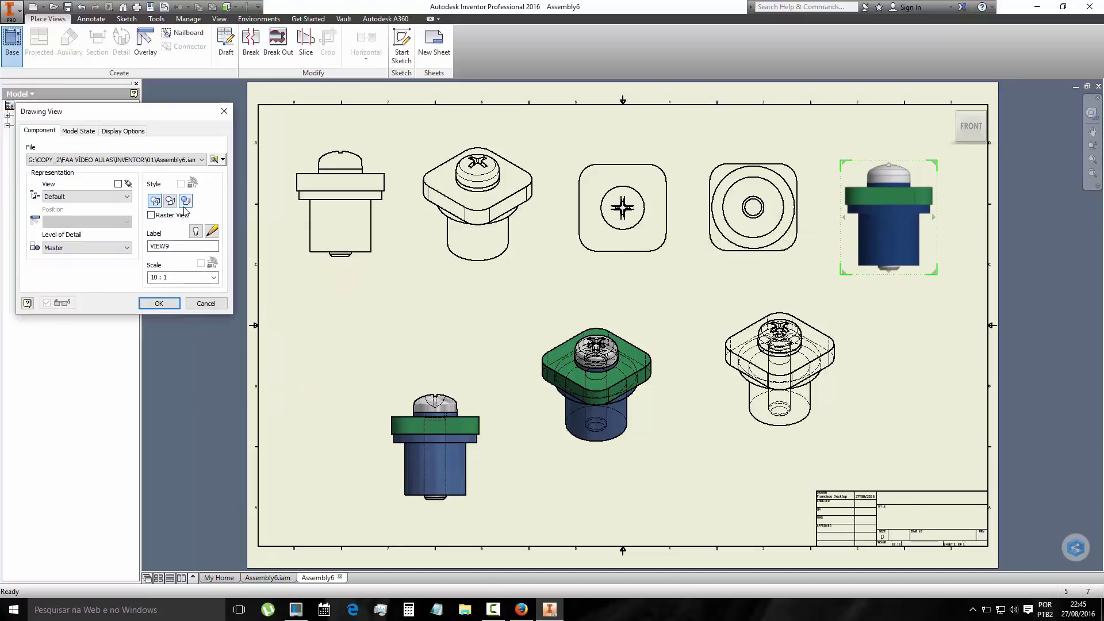
click(159, 303)
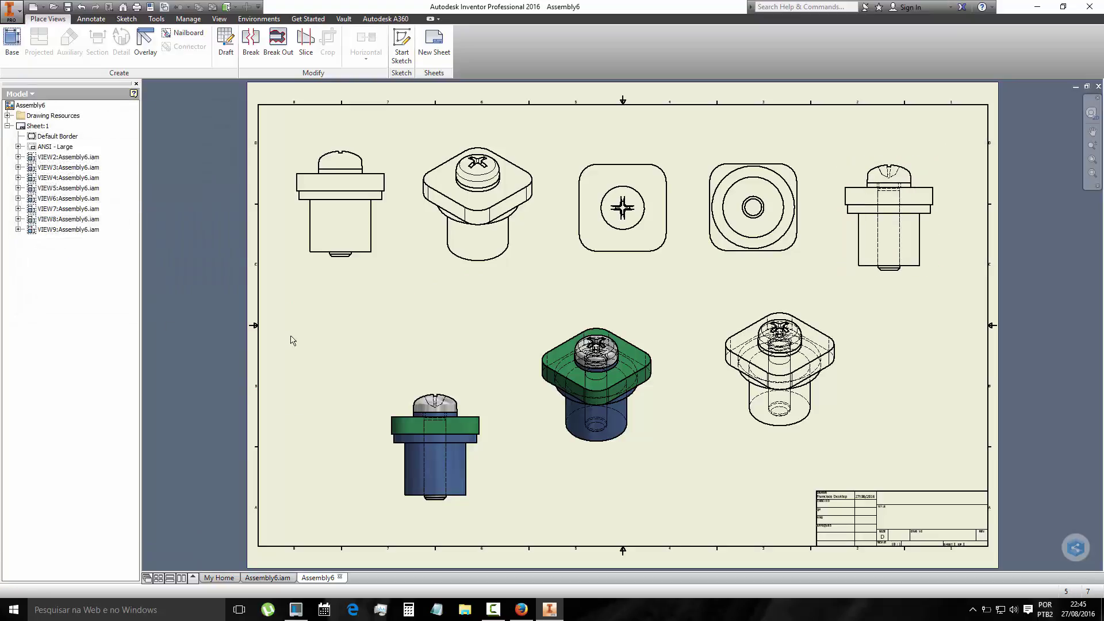
scroll(912, 209, up, 3)
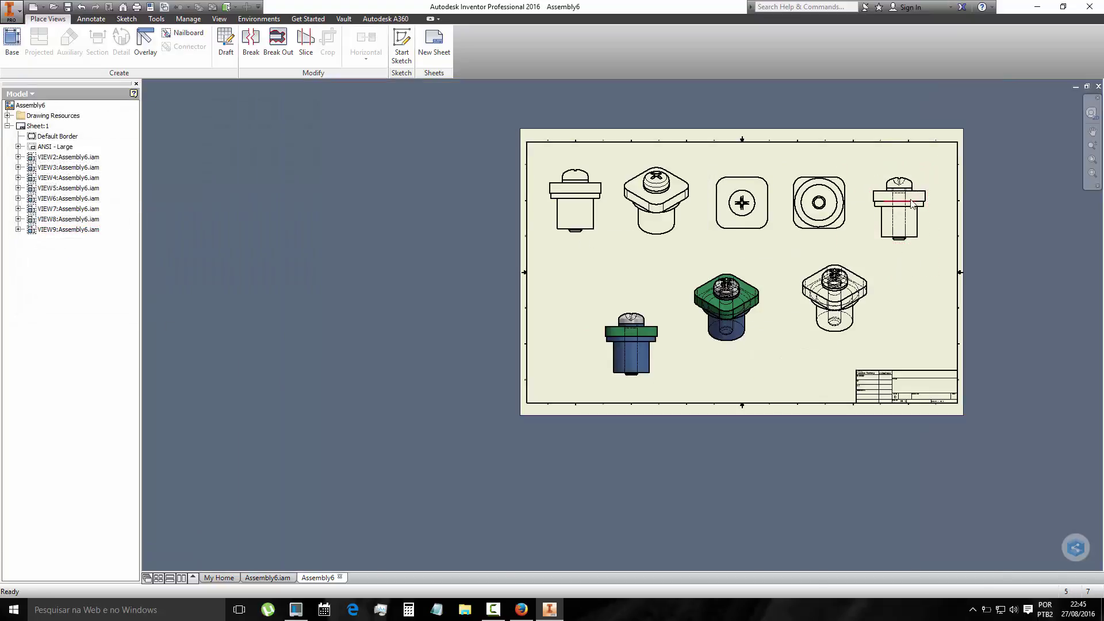
scroll(913, 207, down, 4)
scroll(915, 203, down, 3)
scroll(914, 203, down, 2)
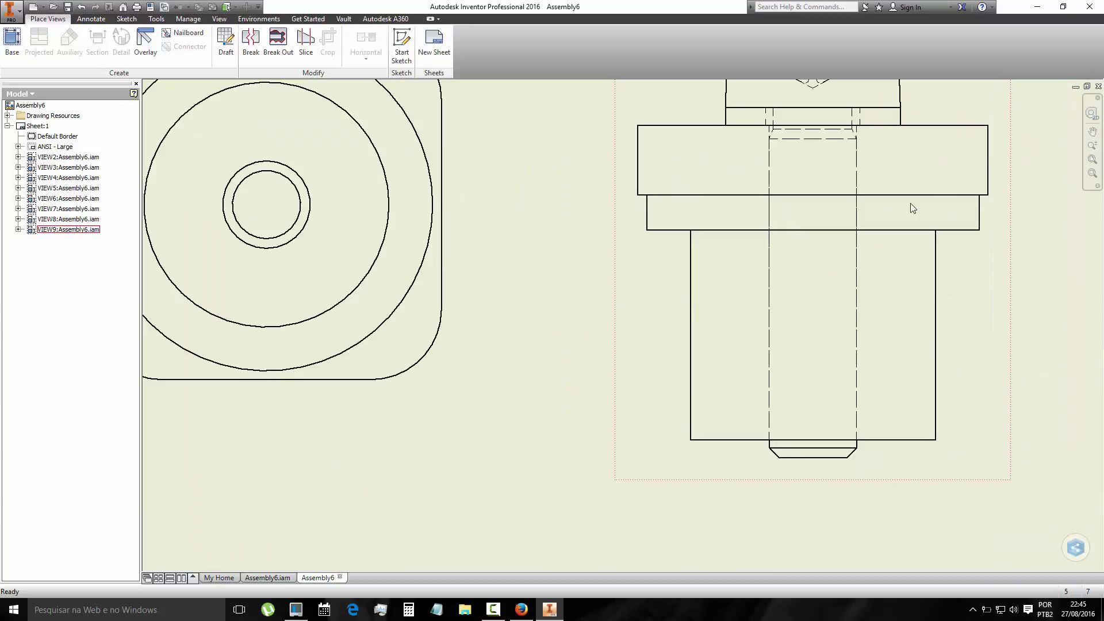
click(1092, 131)
drag(750, 273, 512, 387)
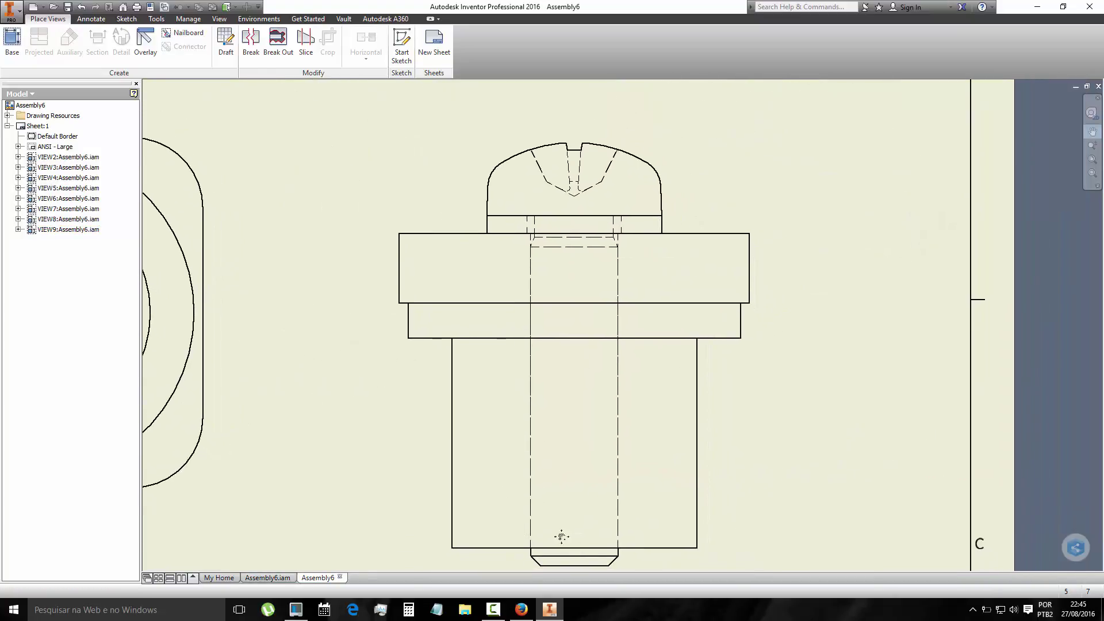
scroll(632, 402, up, 2)
scroll(561, 459, up, 3)
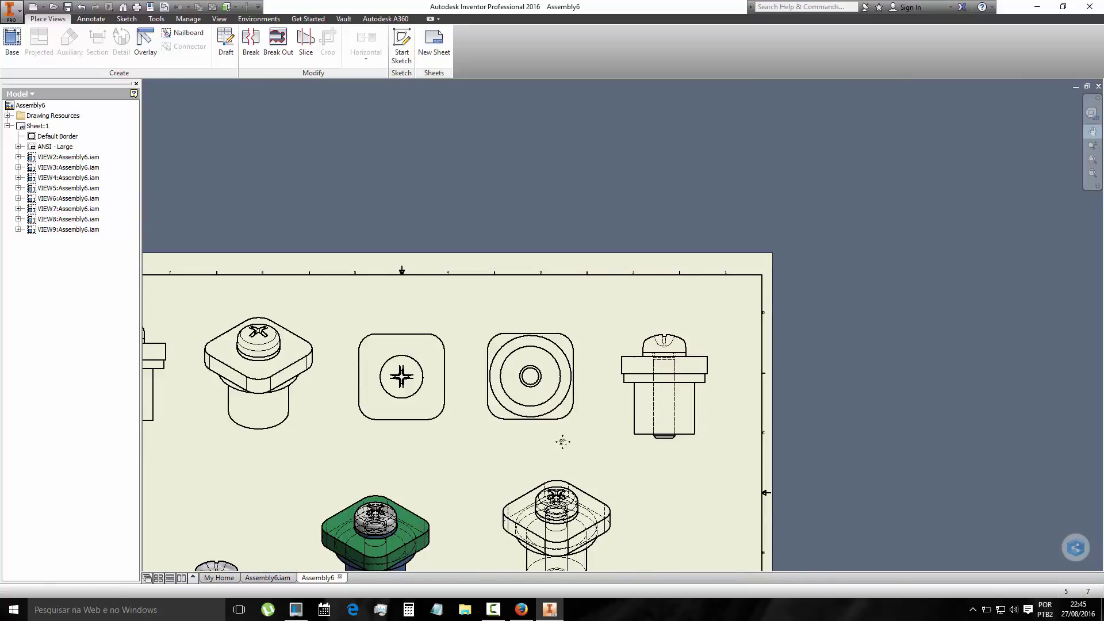
drag(562, 442, 765, 276)
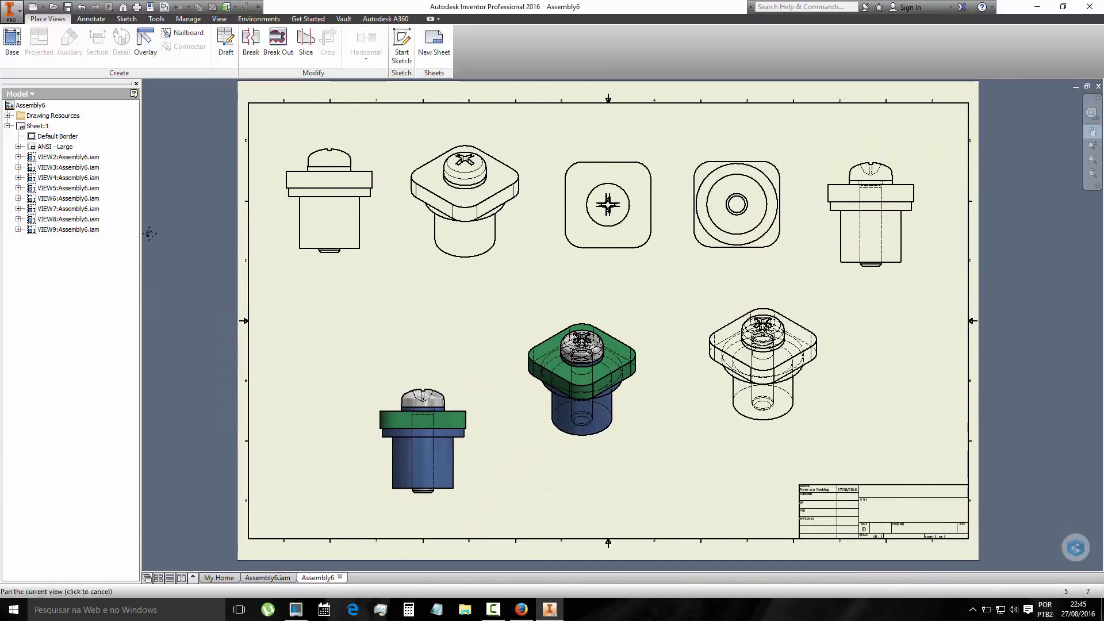
key(Escape)
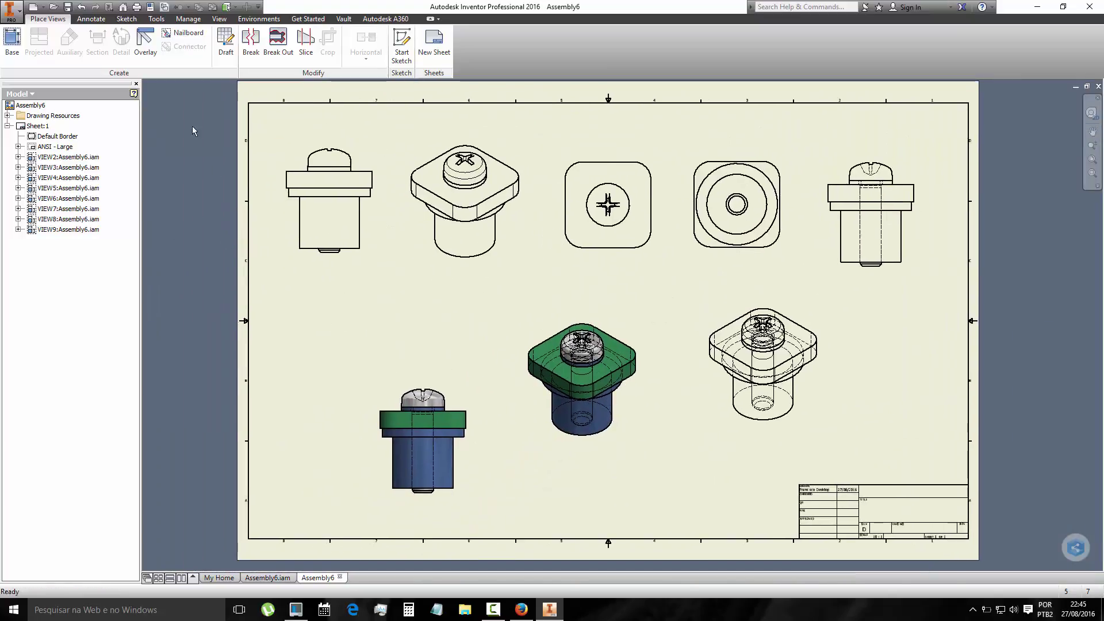